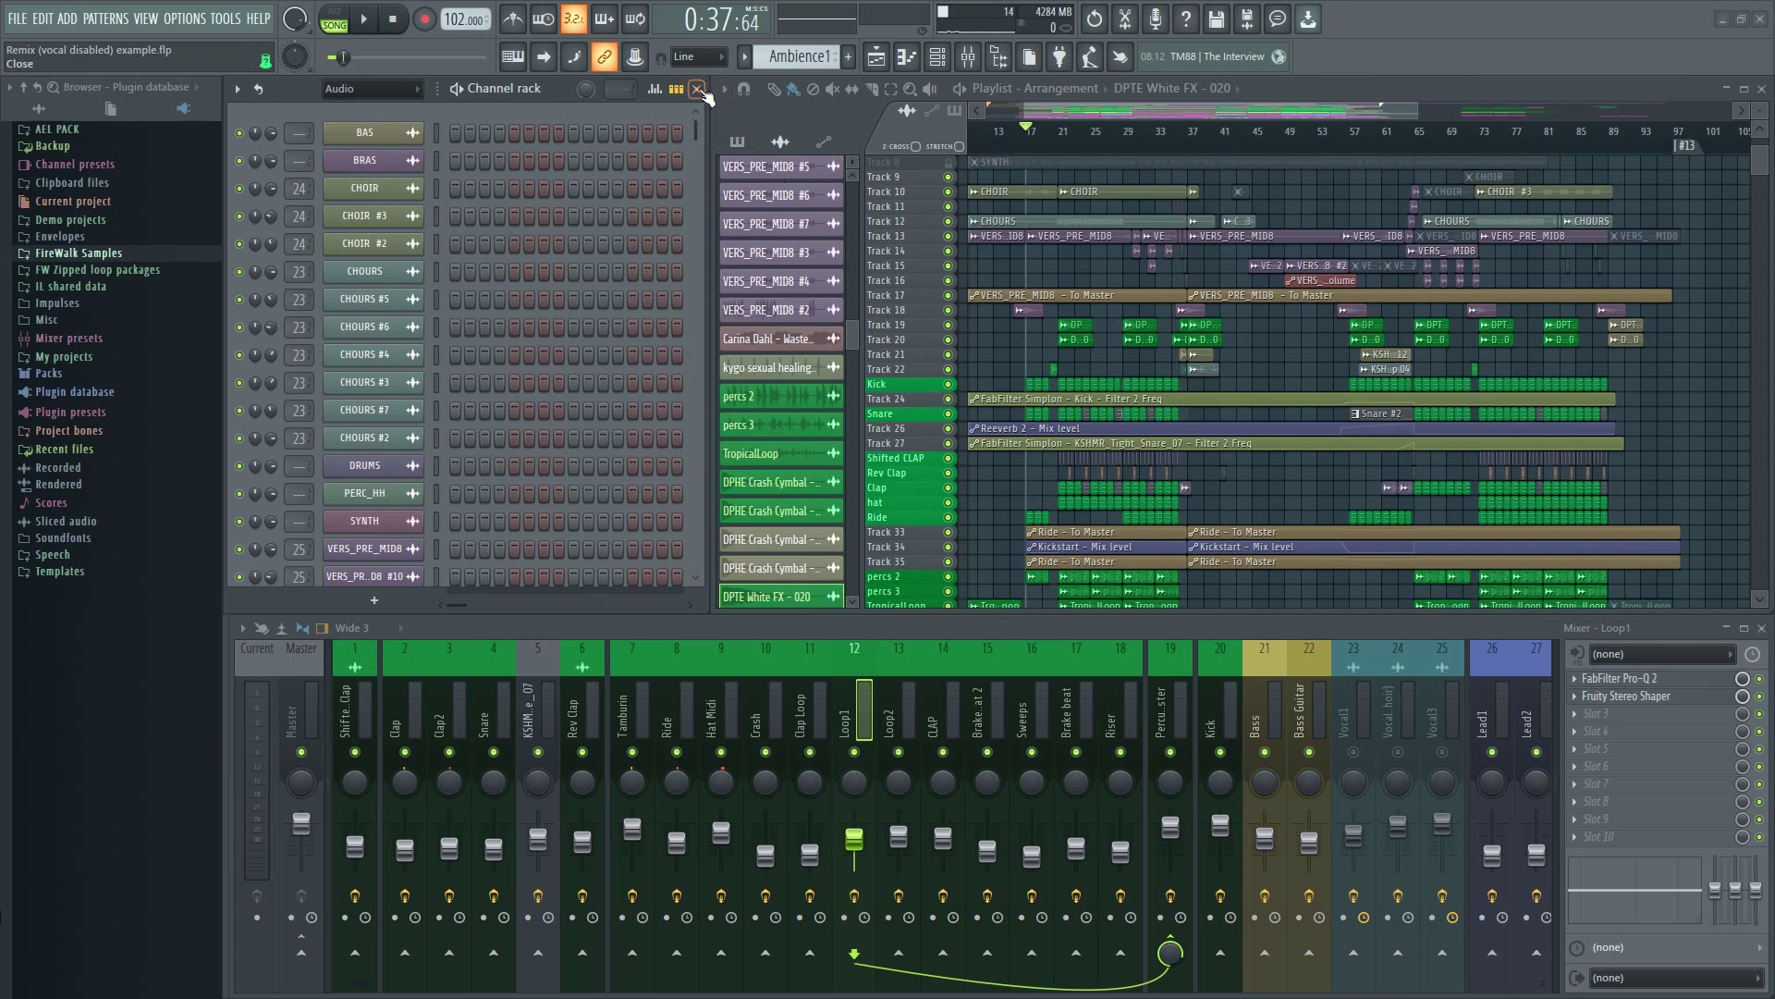
Close the Channel rack and Mixer, then stretch the Playlist left and down to fill the window
left_click(699, 88)
left_click_drag(715, 214, 231, 215)
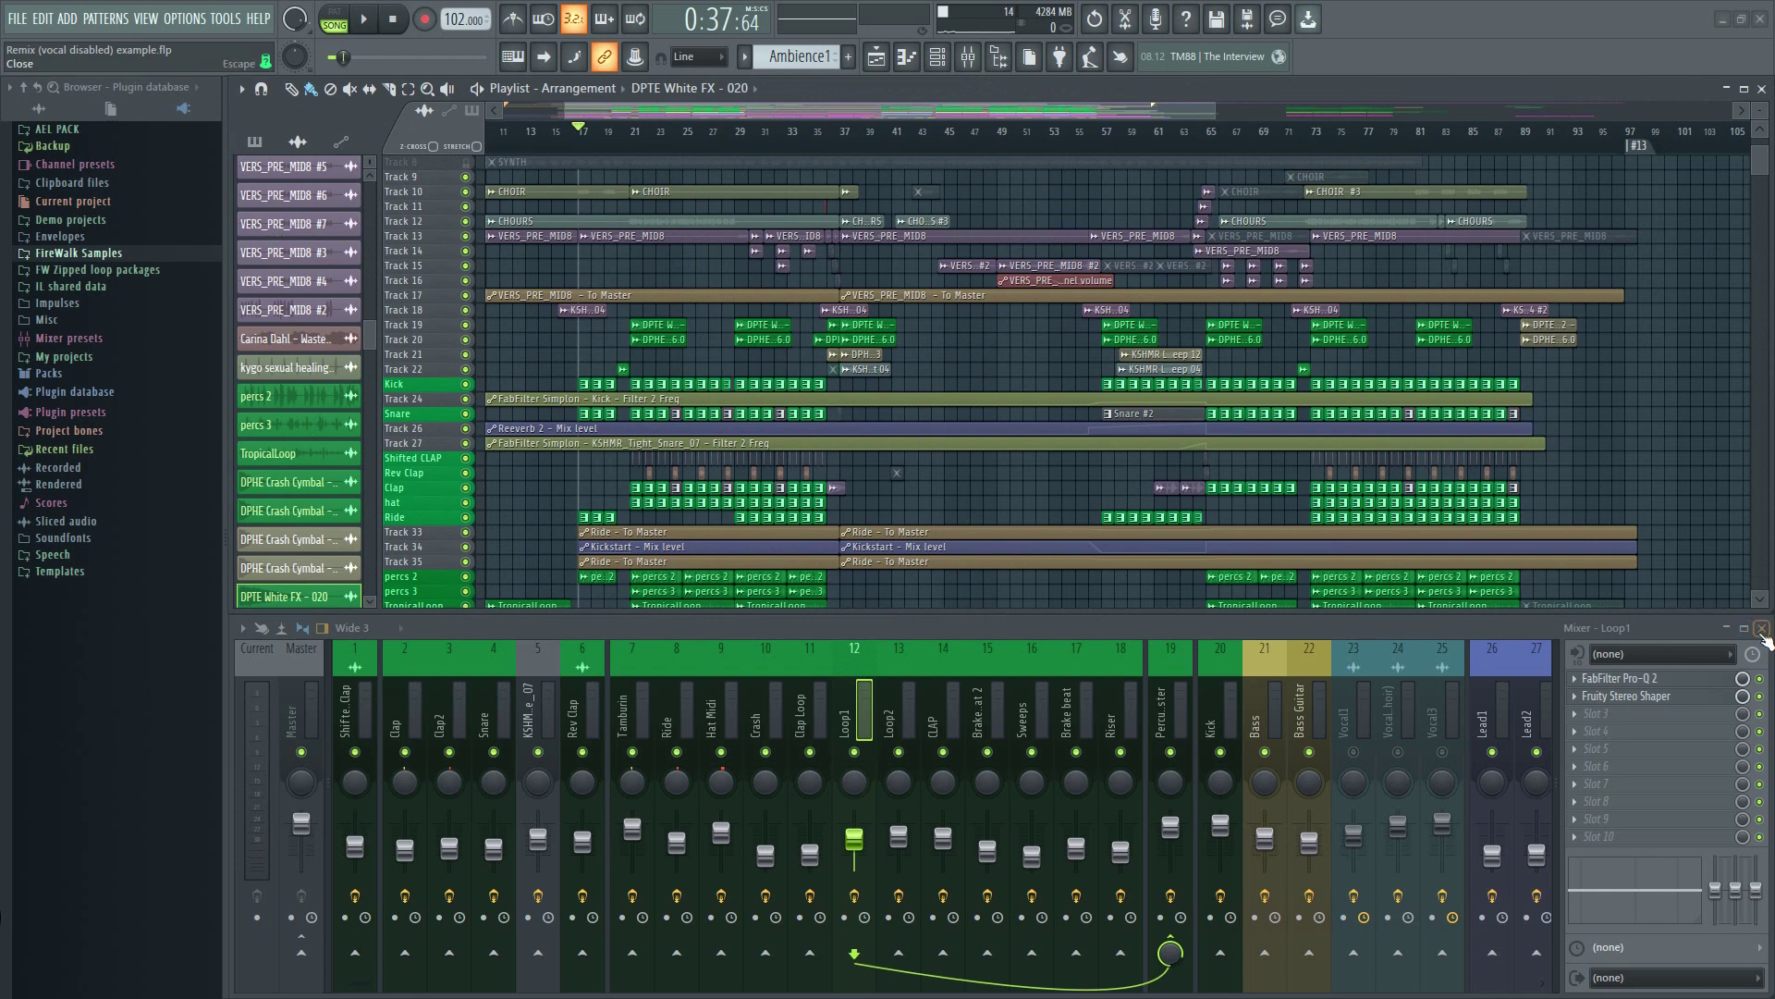
left_click(1762, 628)
left_click_drag(972, 609, 909, 991)
Zoom the Playlist timeline out and pan the overview so the whole song arrangement is visible
scroll(858, 141, "down", 4)
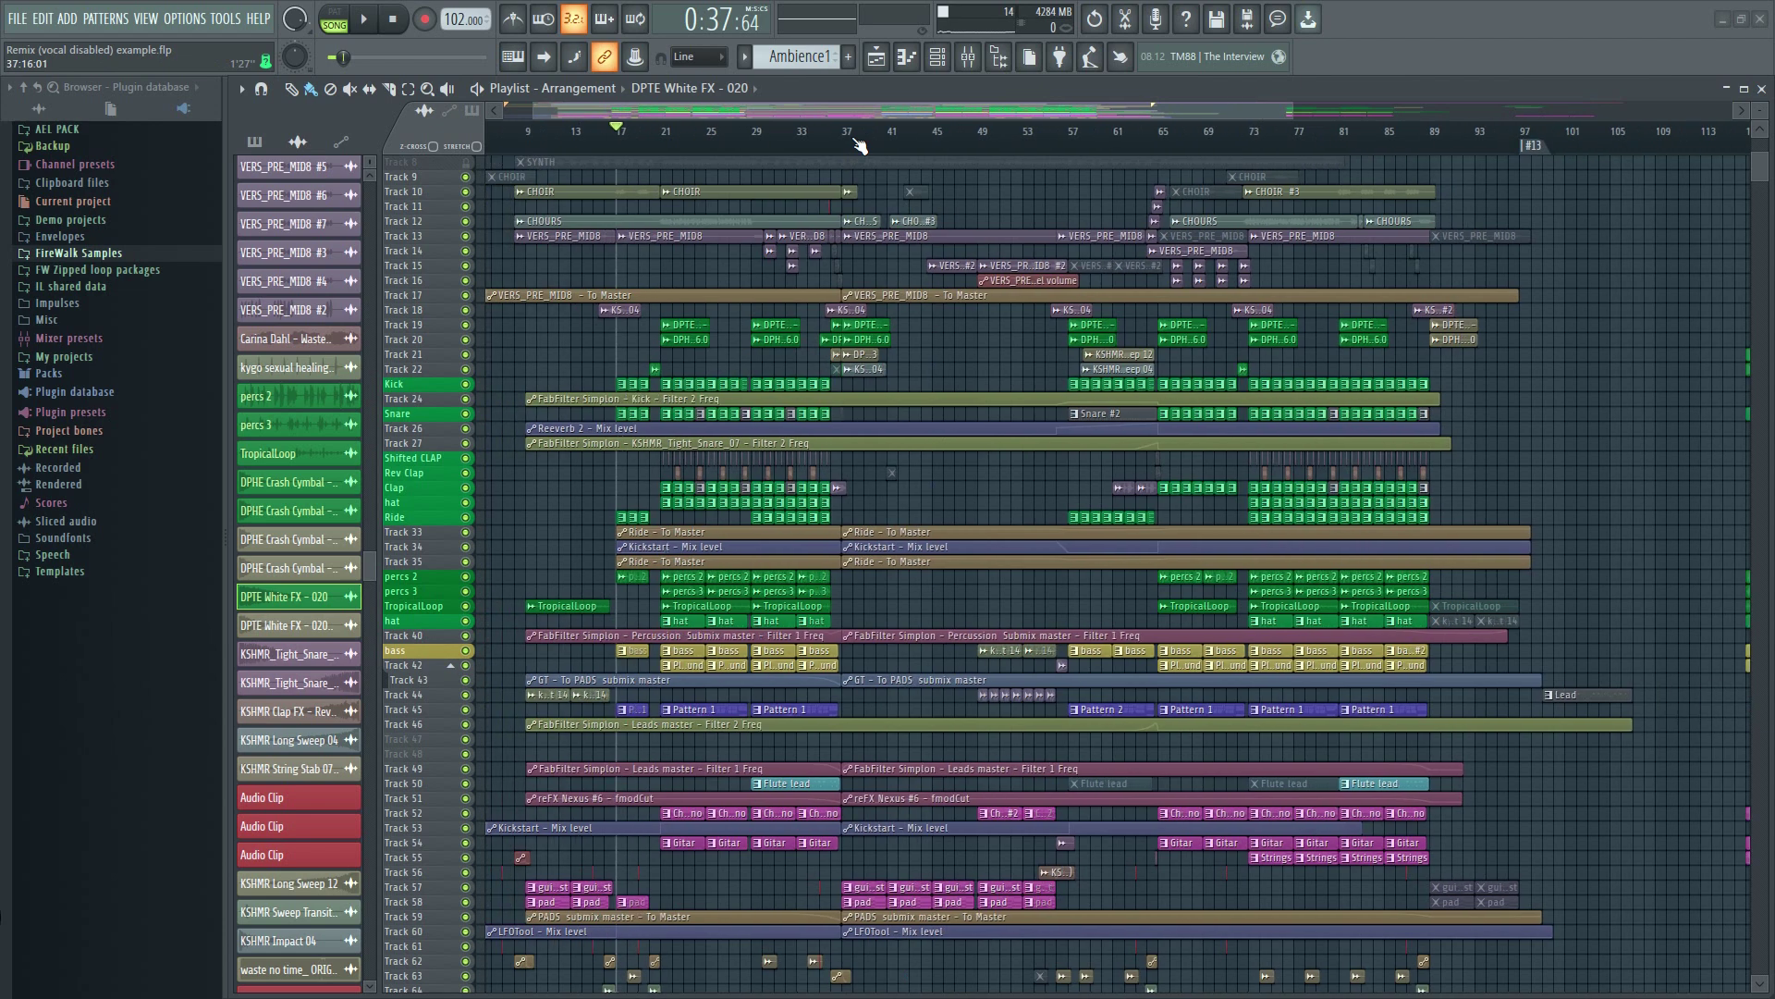
scroll(860, 143, "up", 4)
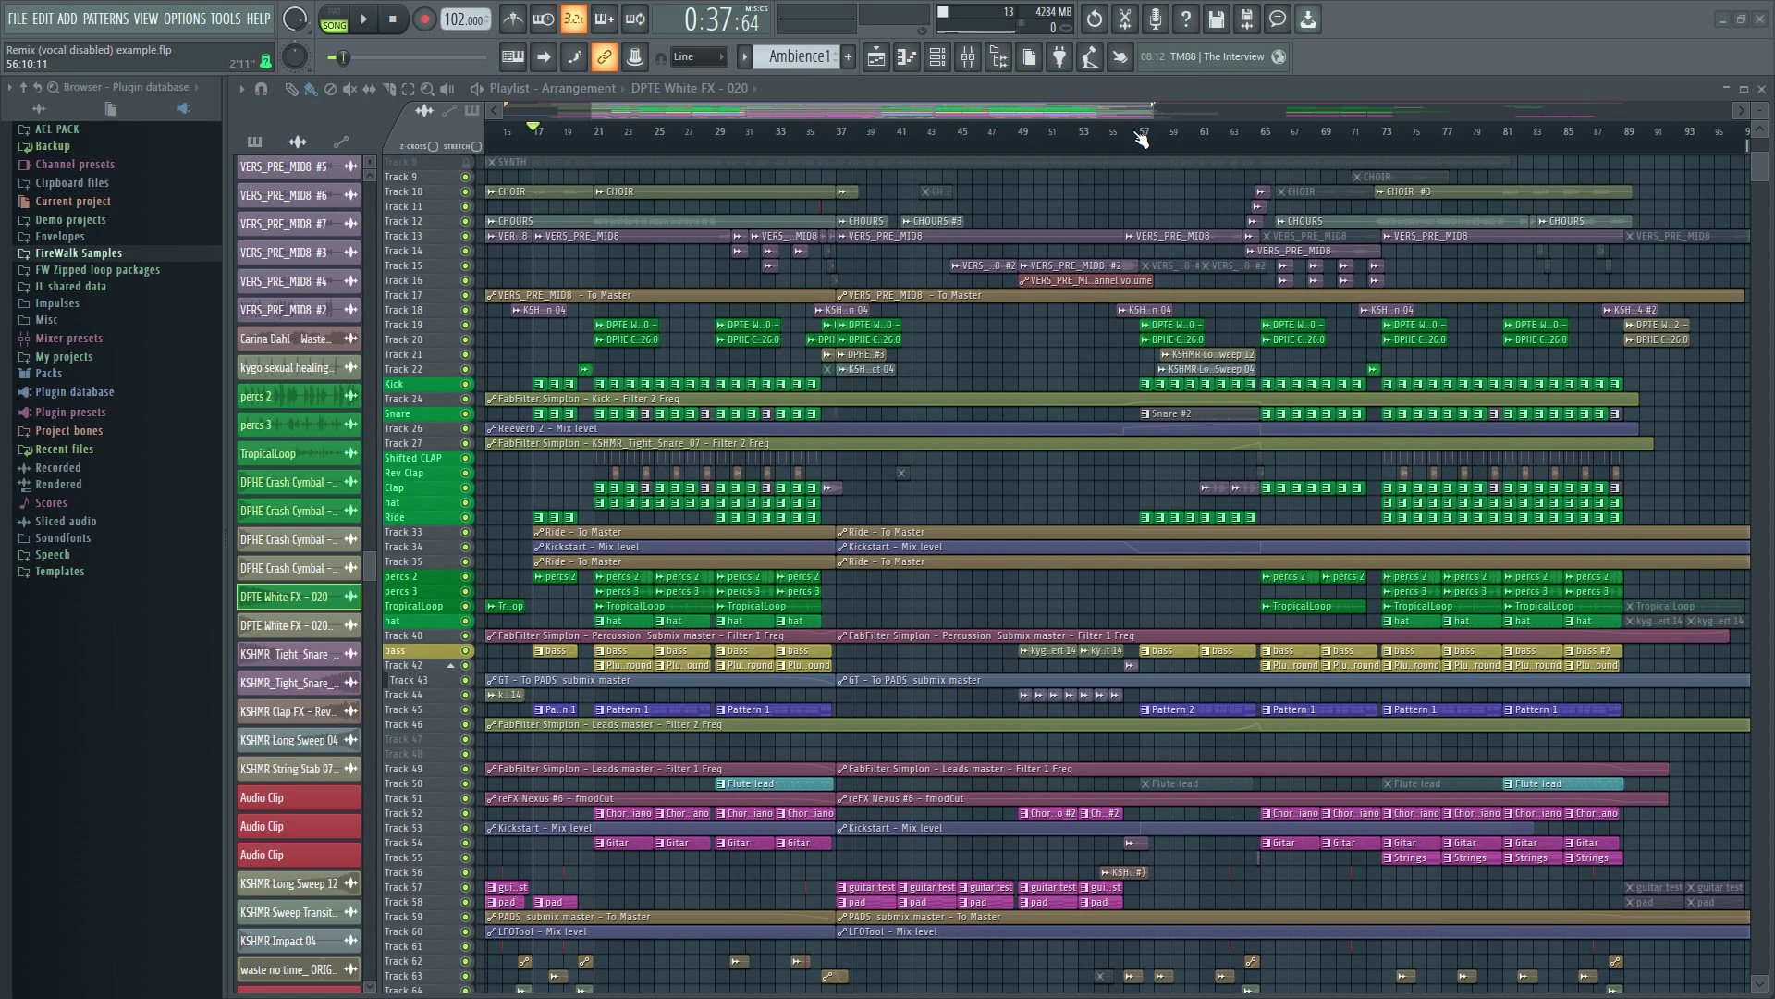
scroll(1146, 141, "down", 5)
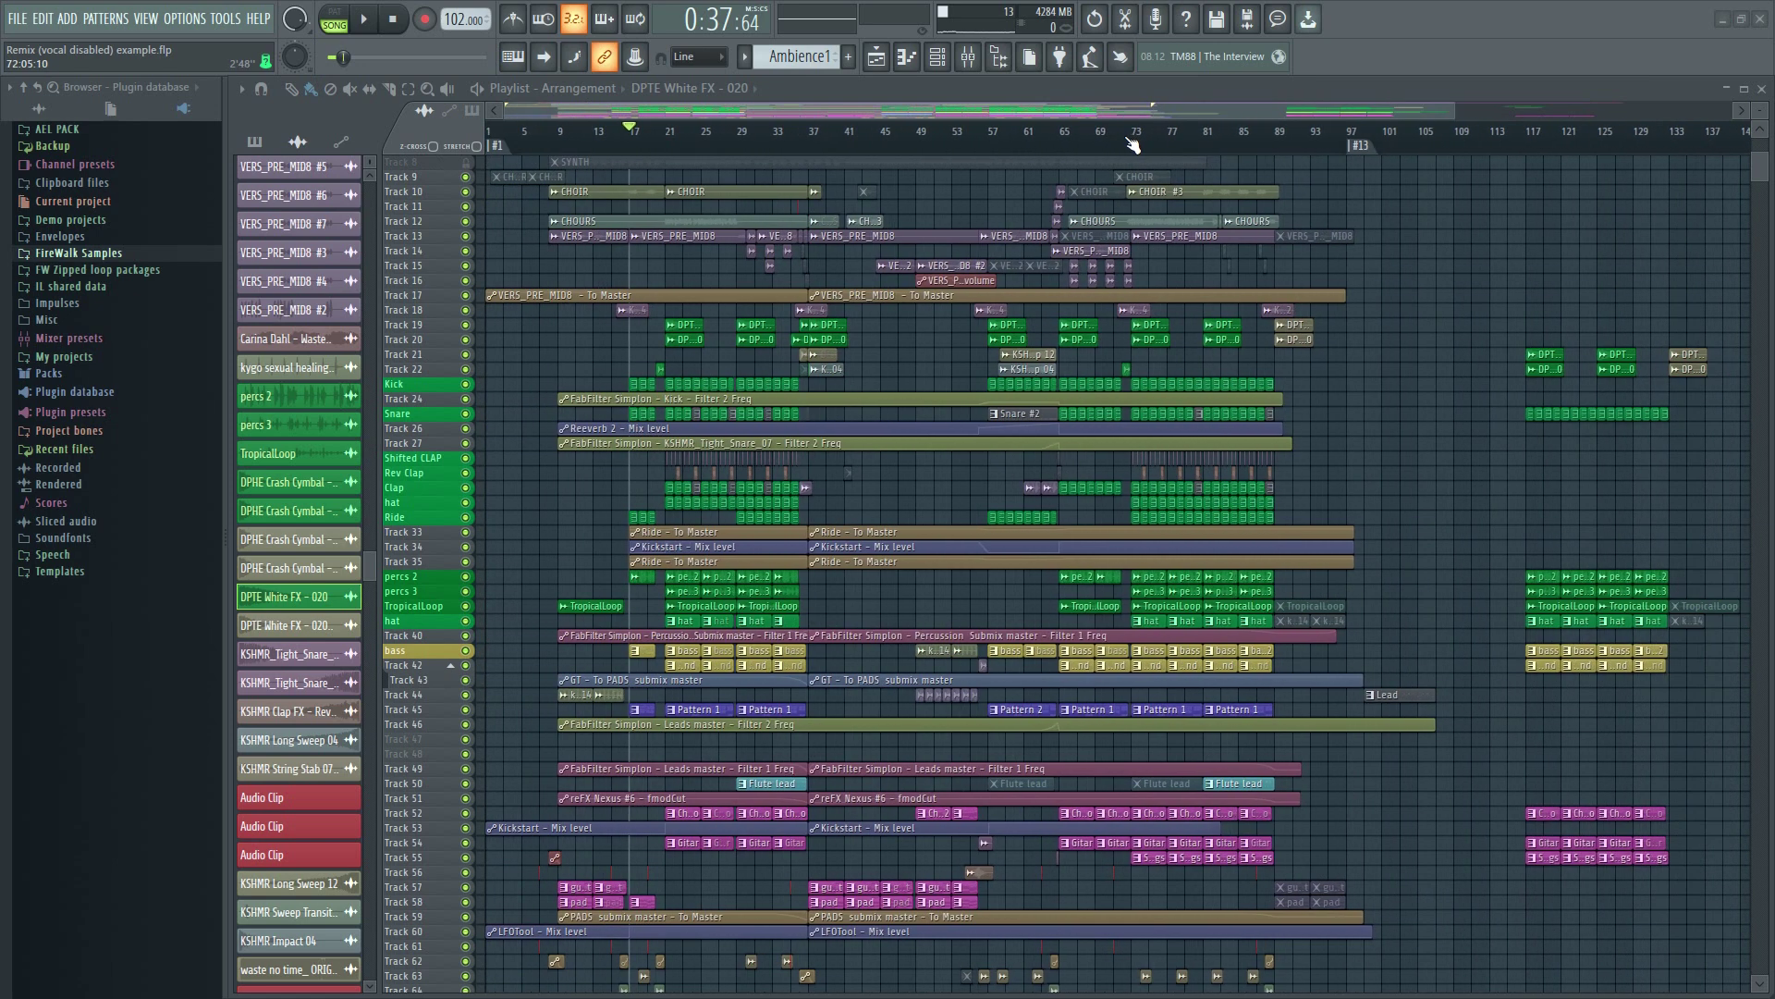
left_click_drag(1106, 112, 1112, 113)
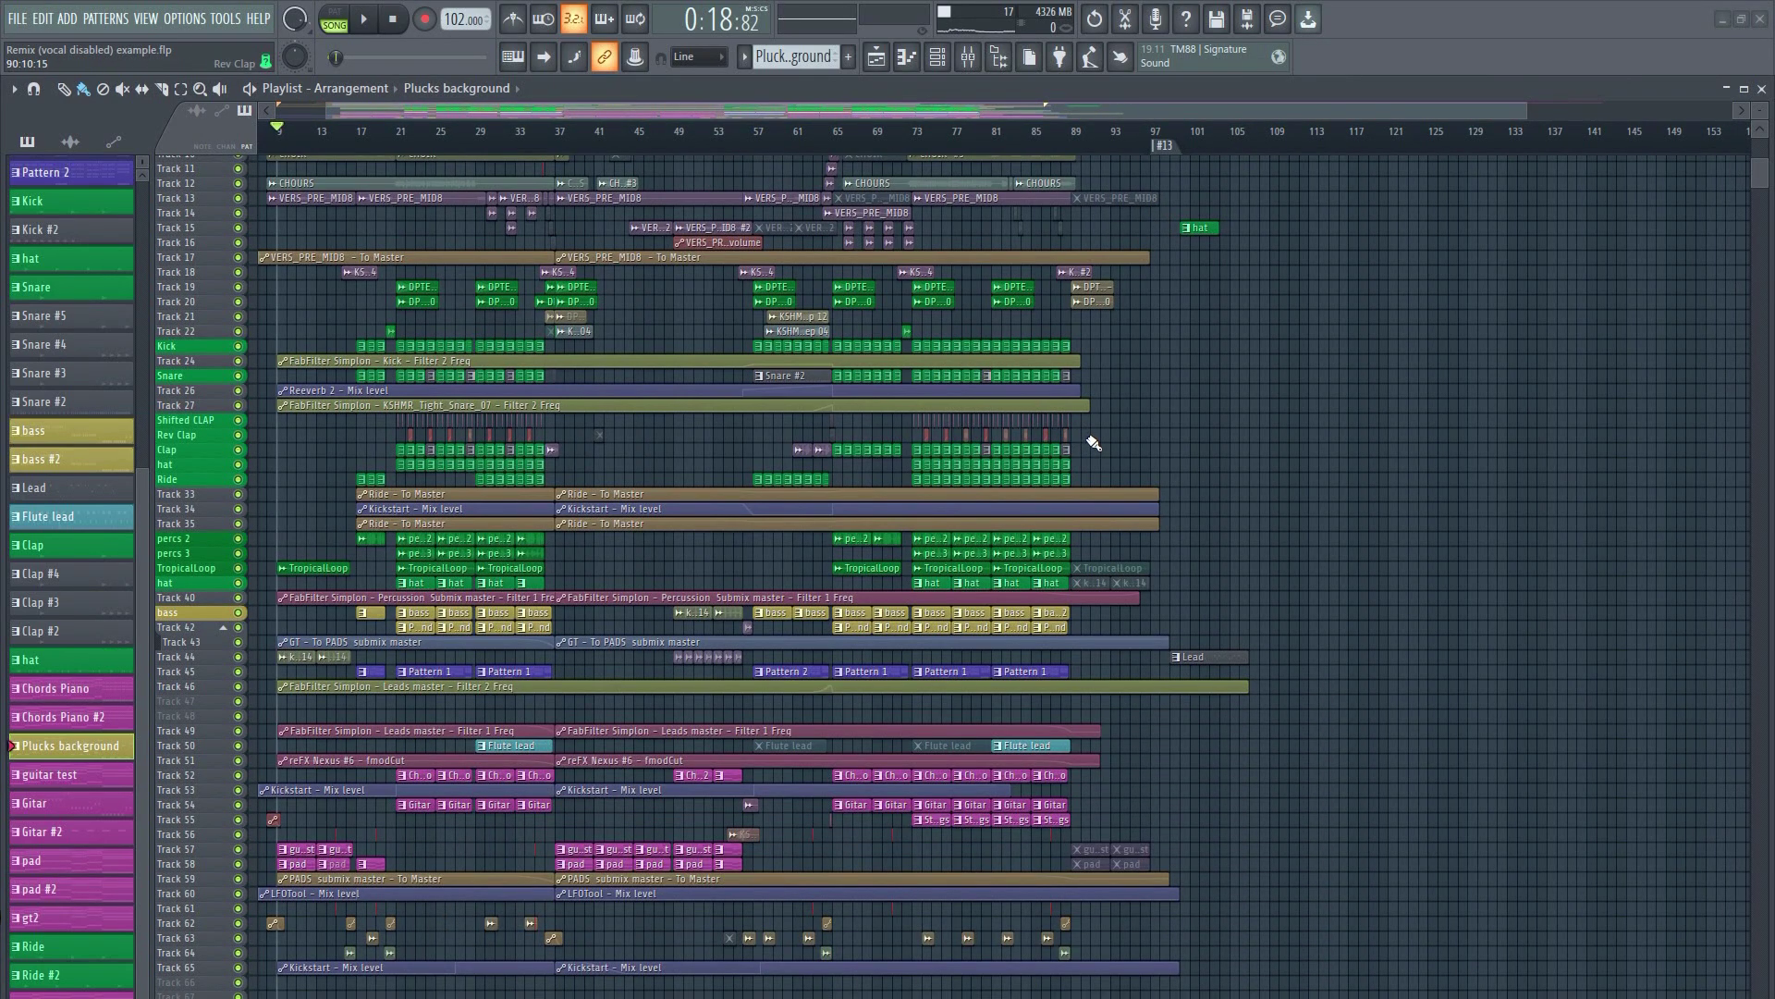
Copy the Rev Clap–Ride, percussion, bass, Track 42 and strings clips from bars 73–89 past bar 113
left_click_drag(1091, 421, 916, 490)
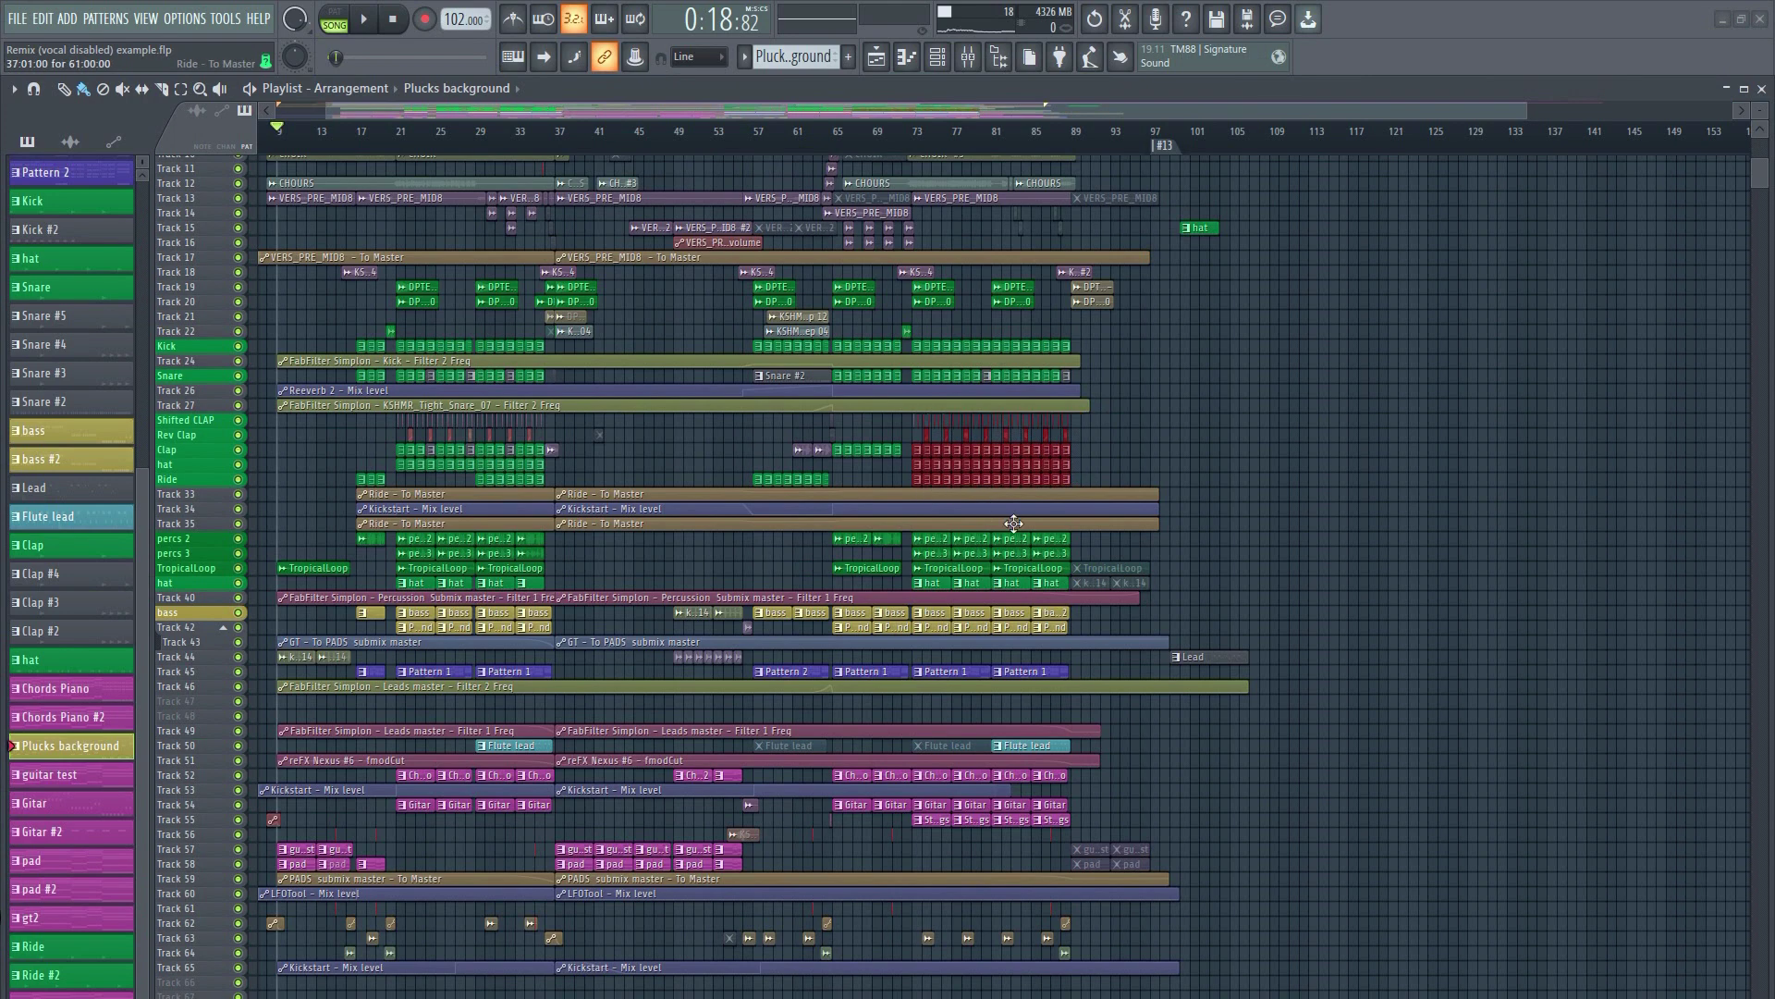
left_click_drag(1053, 537, 919, 596)
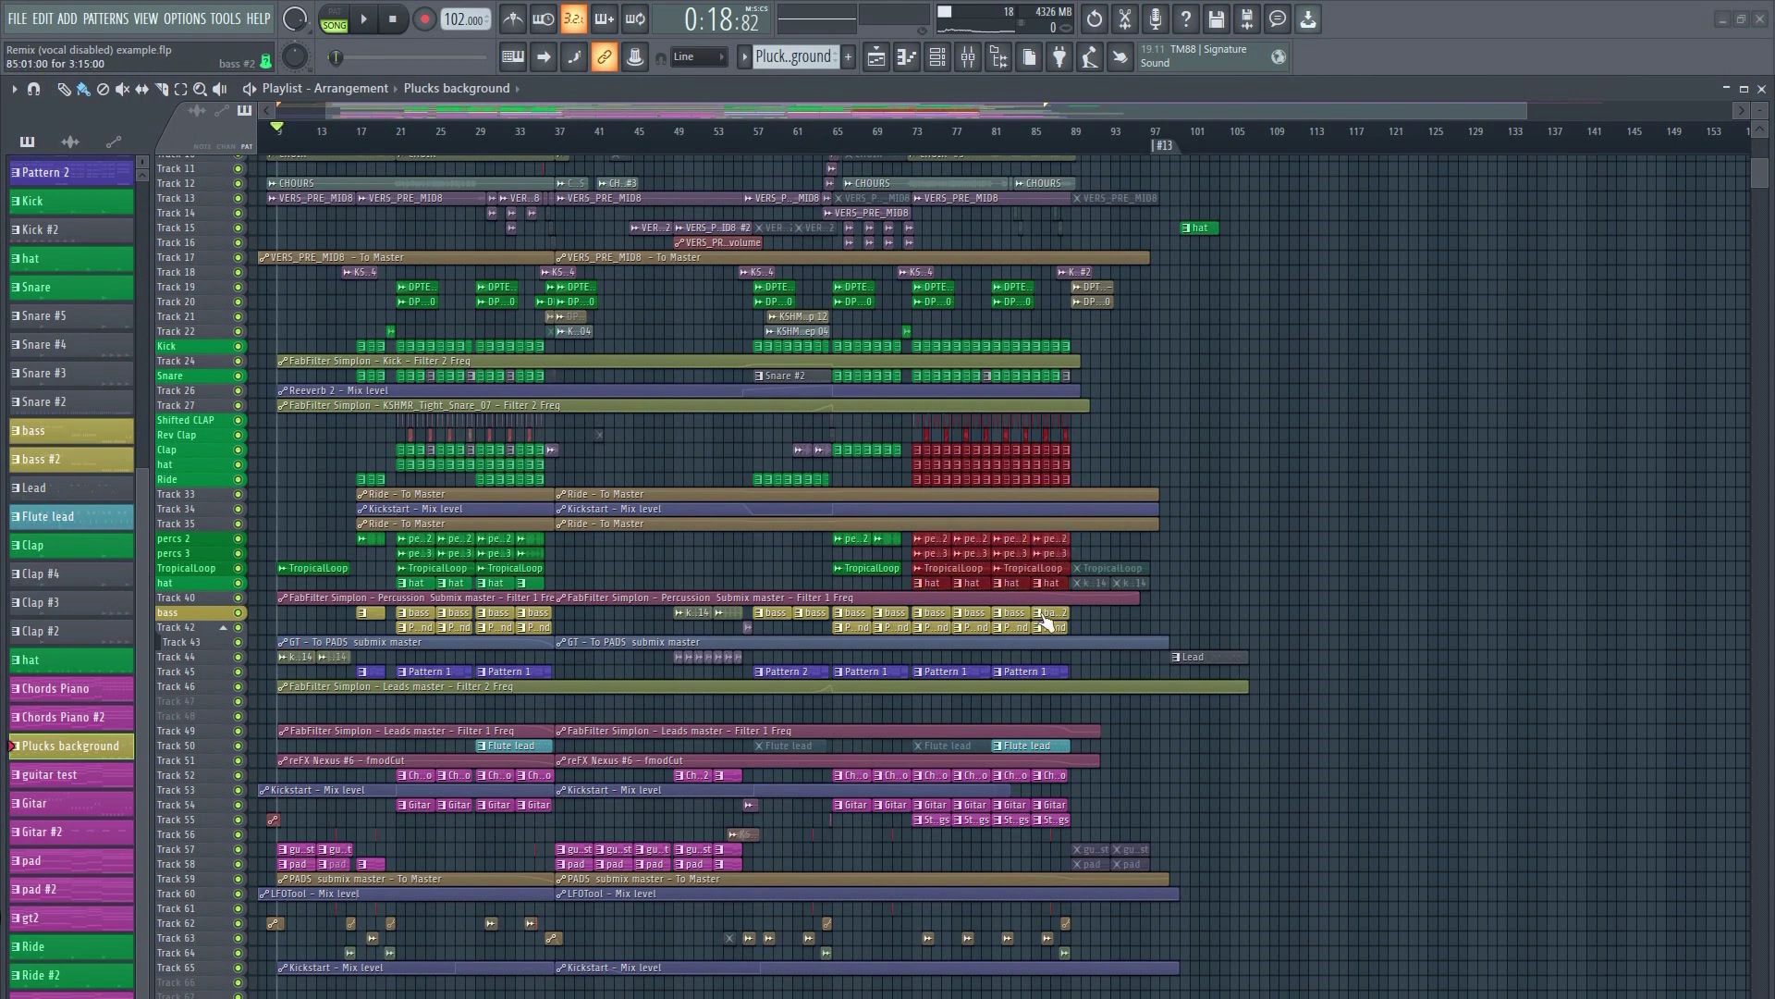
left_click_drag(1044, 612, 934, 636)
left_click_drag(1052, 837, 1051, 834)
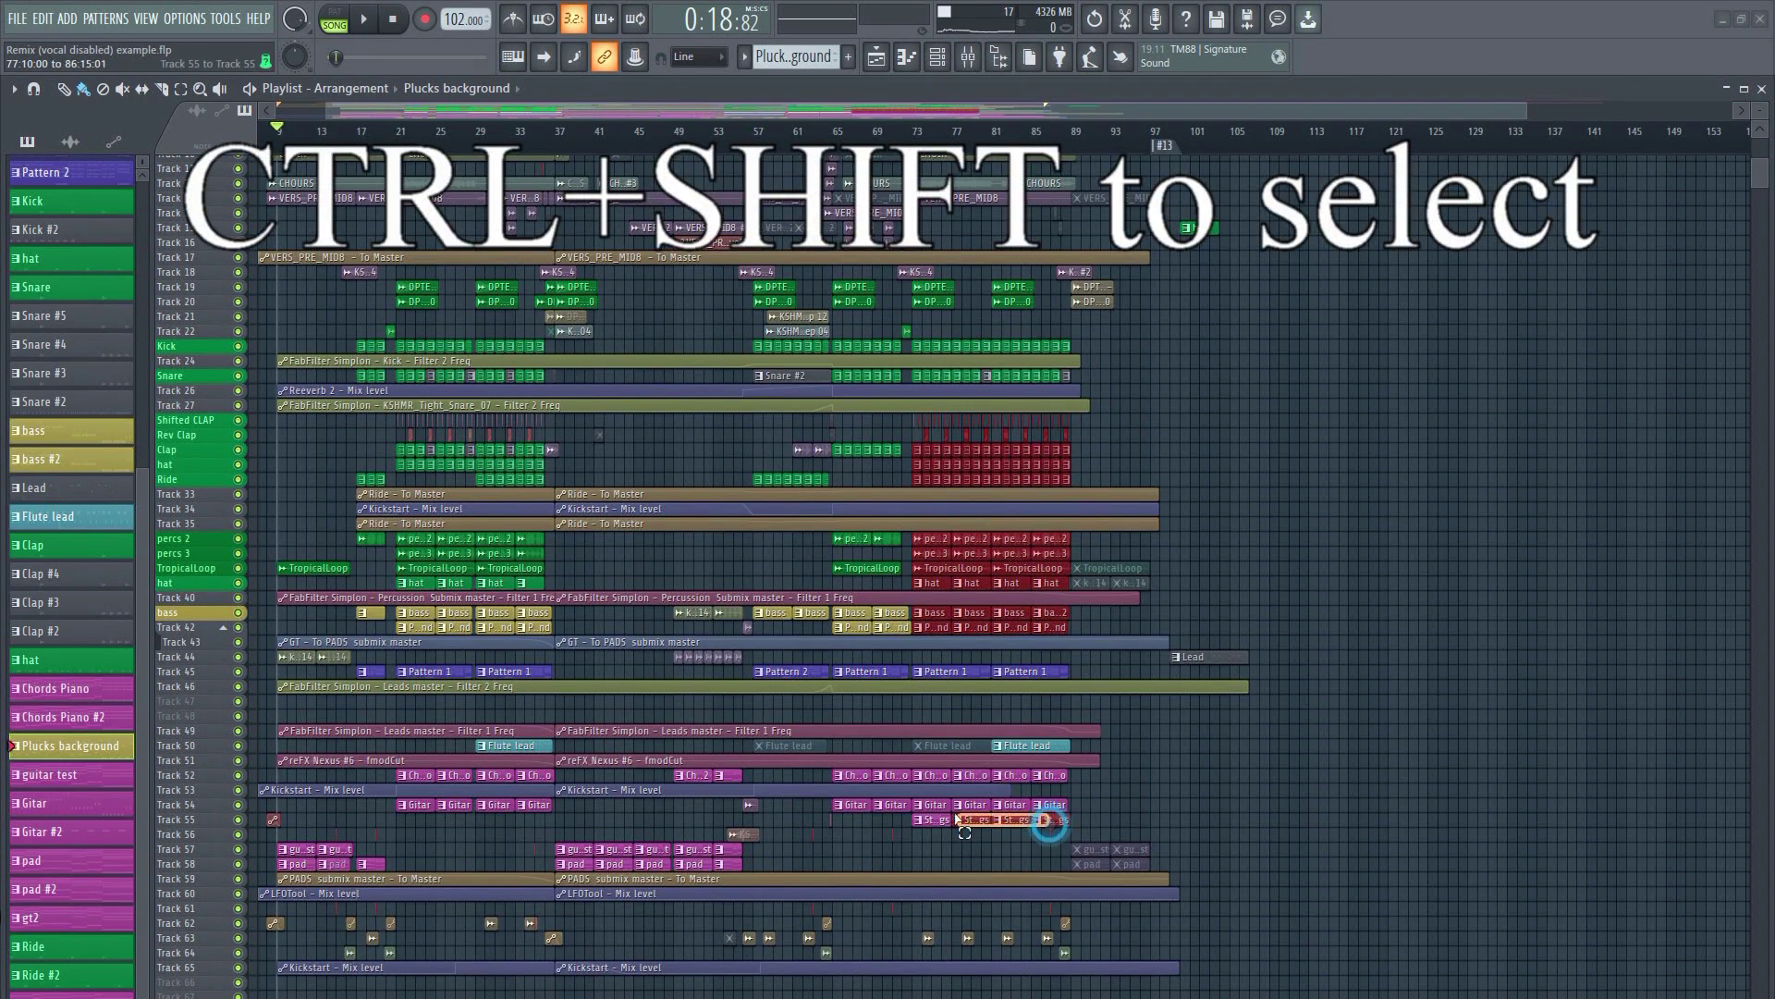
left_click_drag(974, 547, 1516, 555)
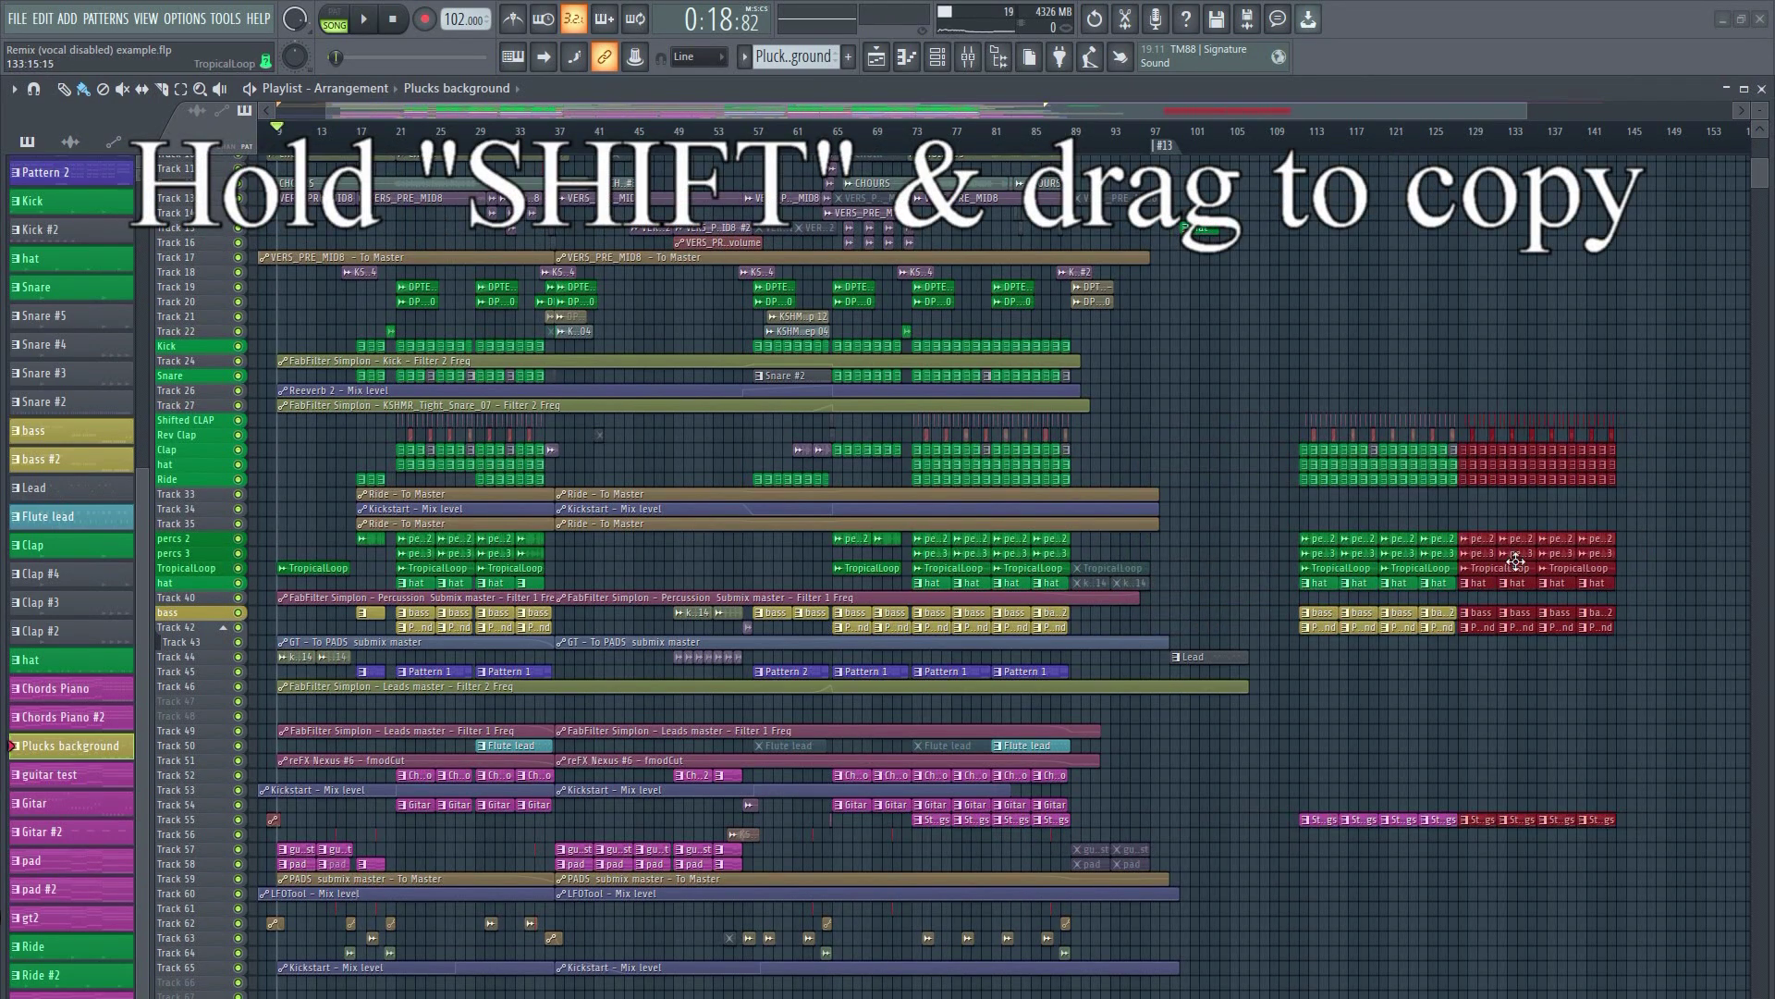
Delete the unwanted Ride, bass, Track 42, percussion and strings copies, then clear all clips past bar 109
left_click(1504, 510)
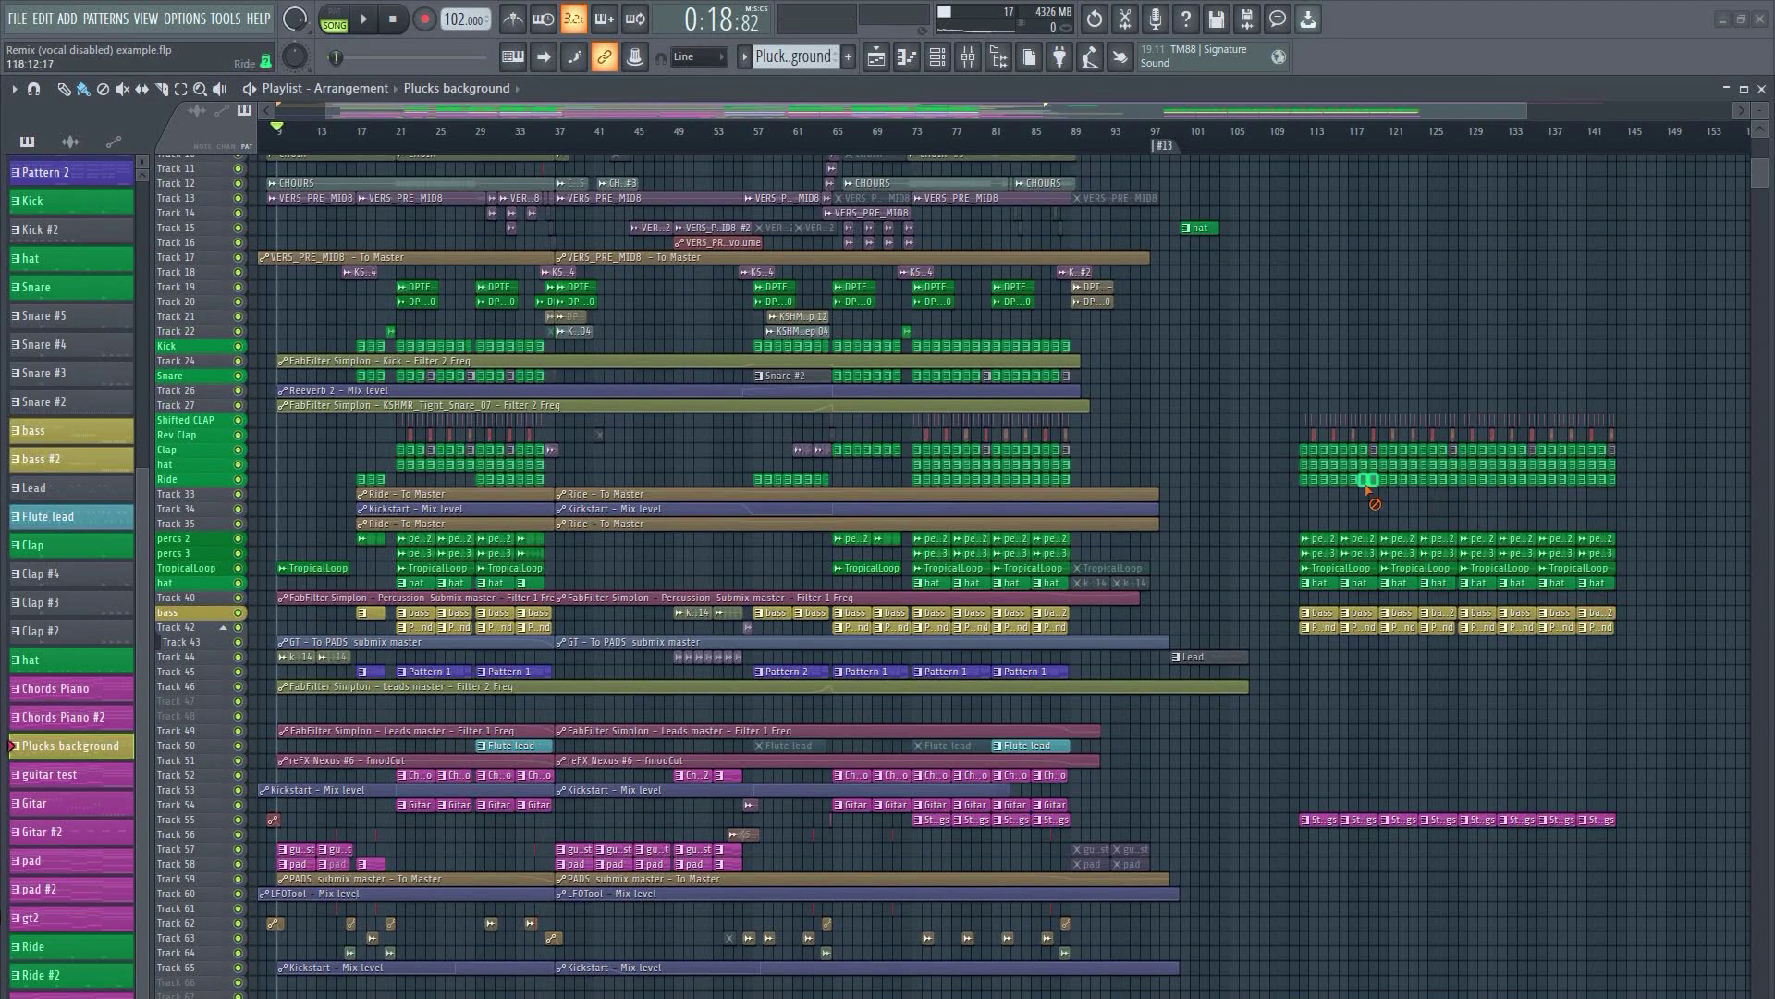
right_click(1378, 479)
right_click(1478, 627)
right_click(1438, 627)
right_click(1438, 612)
right_click(1398, 612)
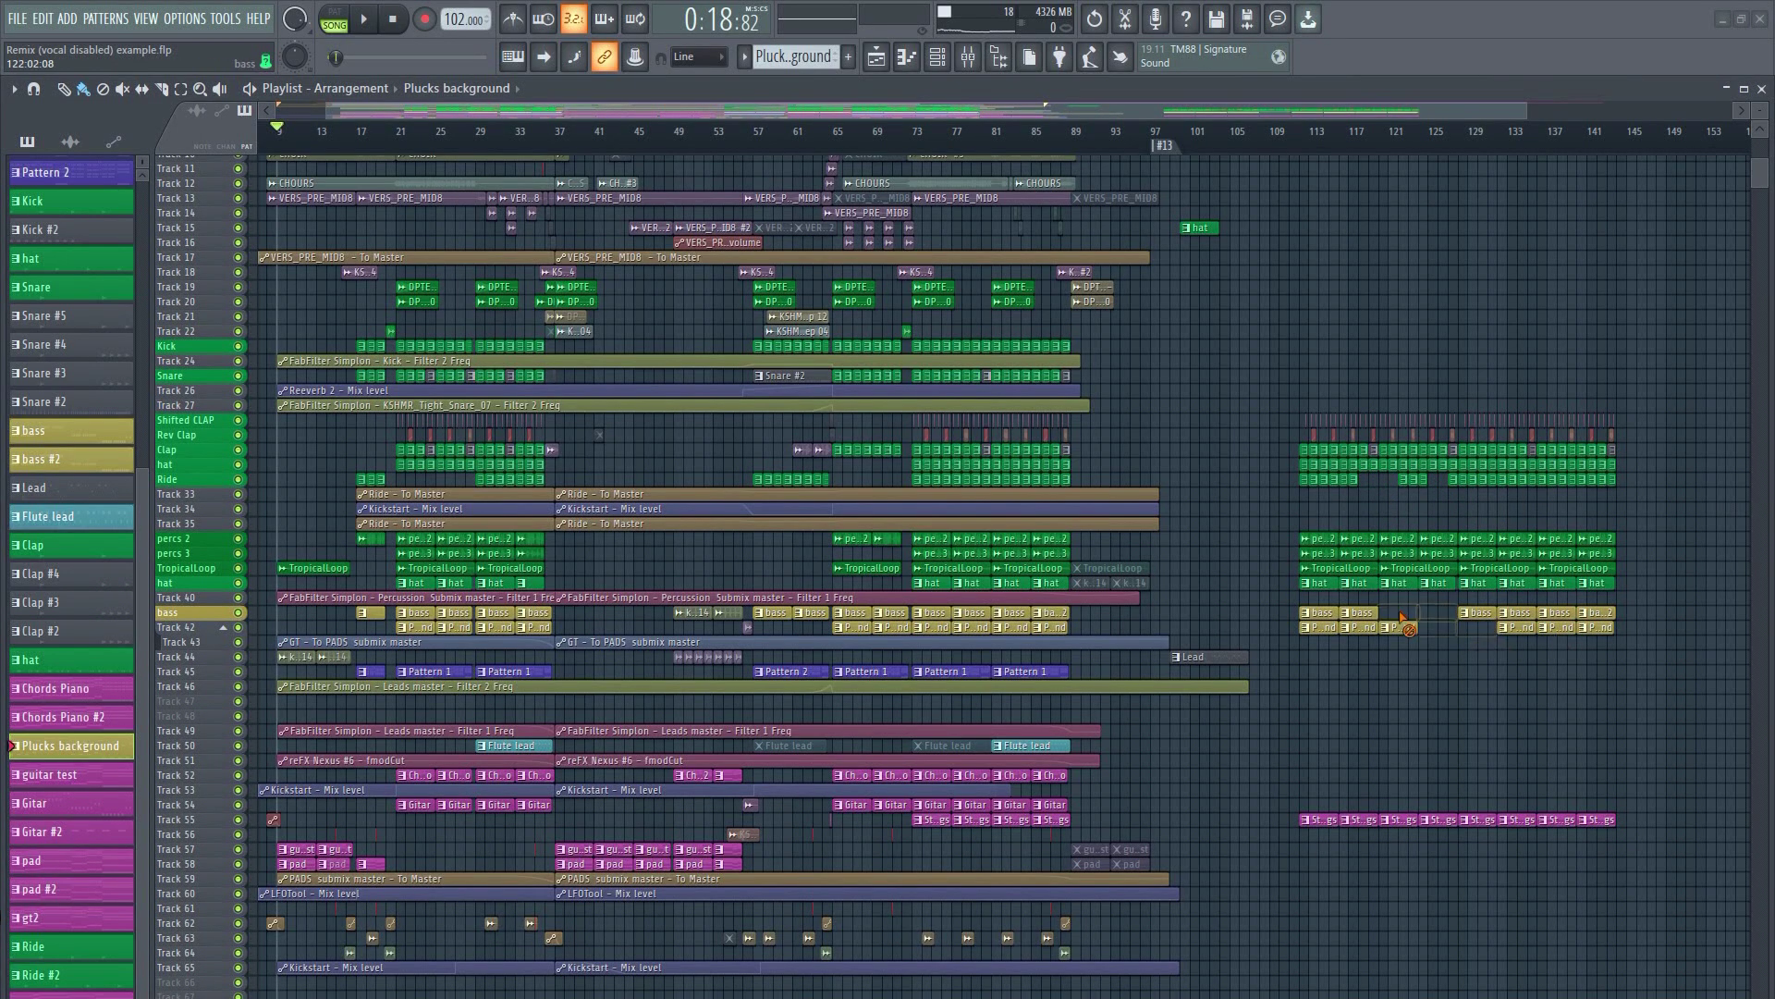
right_click(1399, 538)
right_click(1398, 553)
right_click(1438, 553)
right_click(1398, 819)
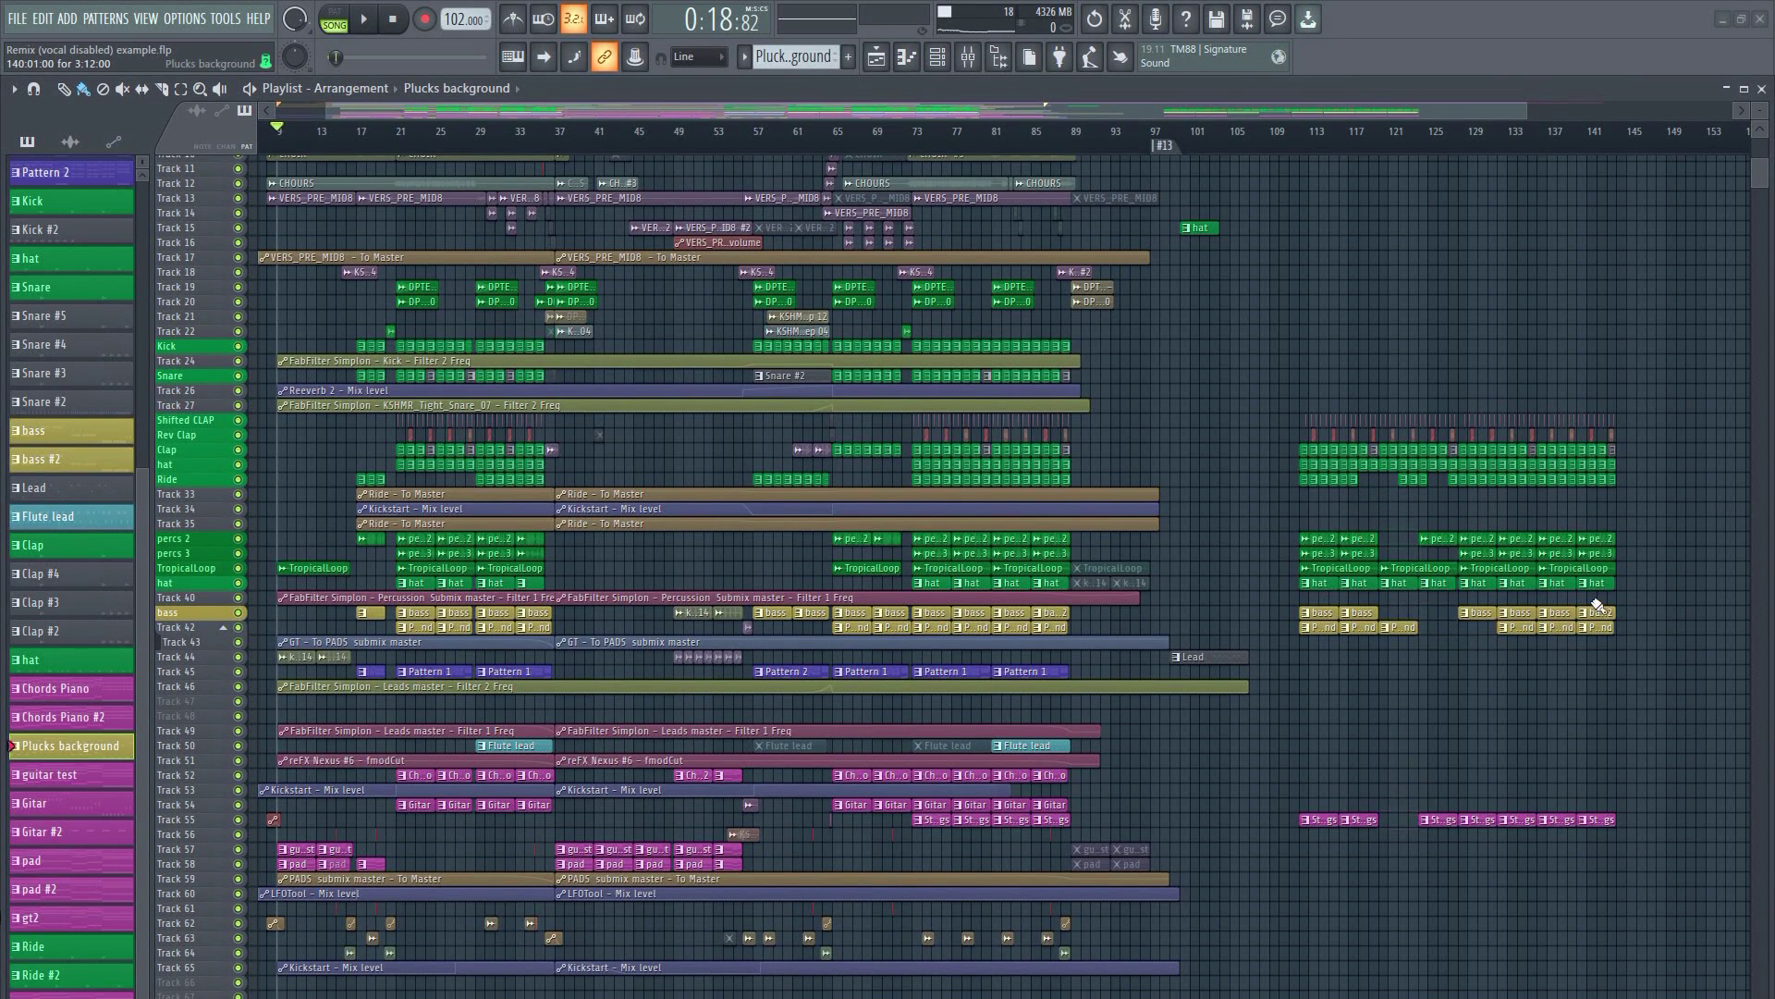
left_click_drag(1637, 308, 1293, 879)
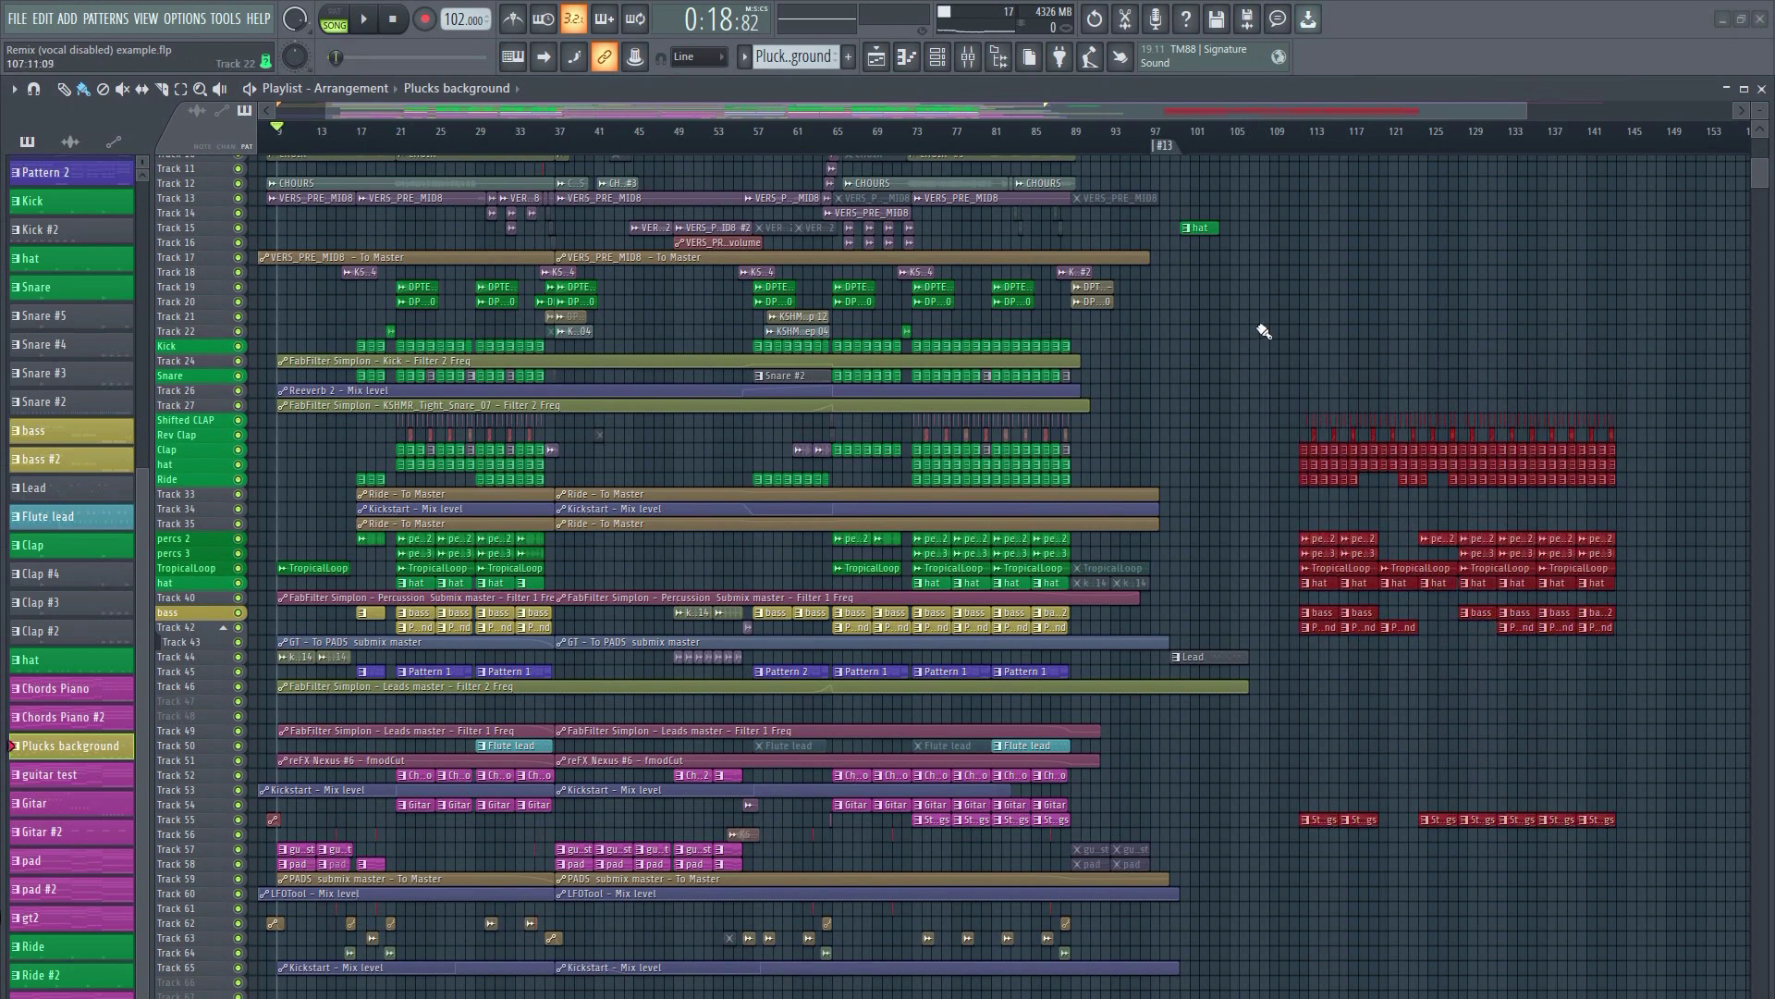
key("Delete")
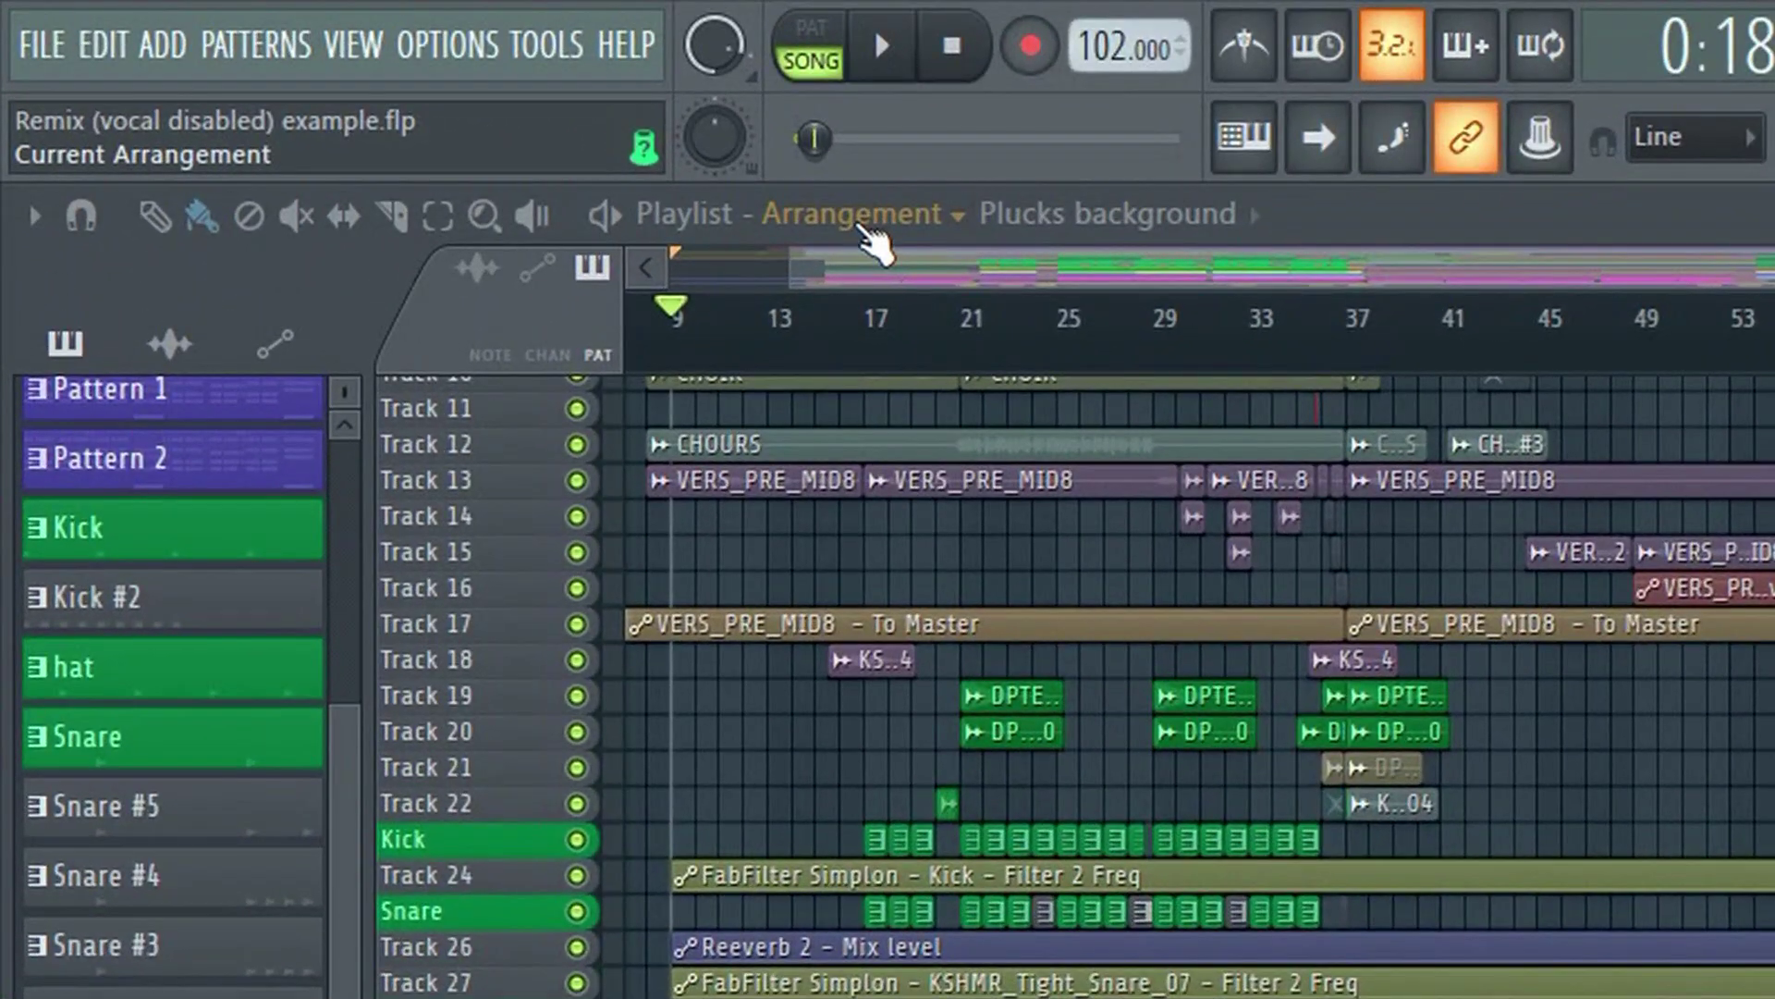
Clone the arrangement as Arrangement_2 and select its Clap, hat and Ride clips near bar 73
left_click(352, 89)
left_click(872, 386)
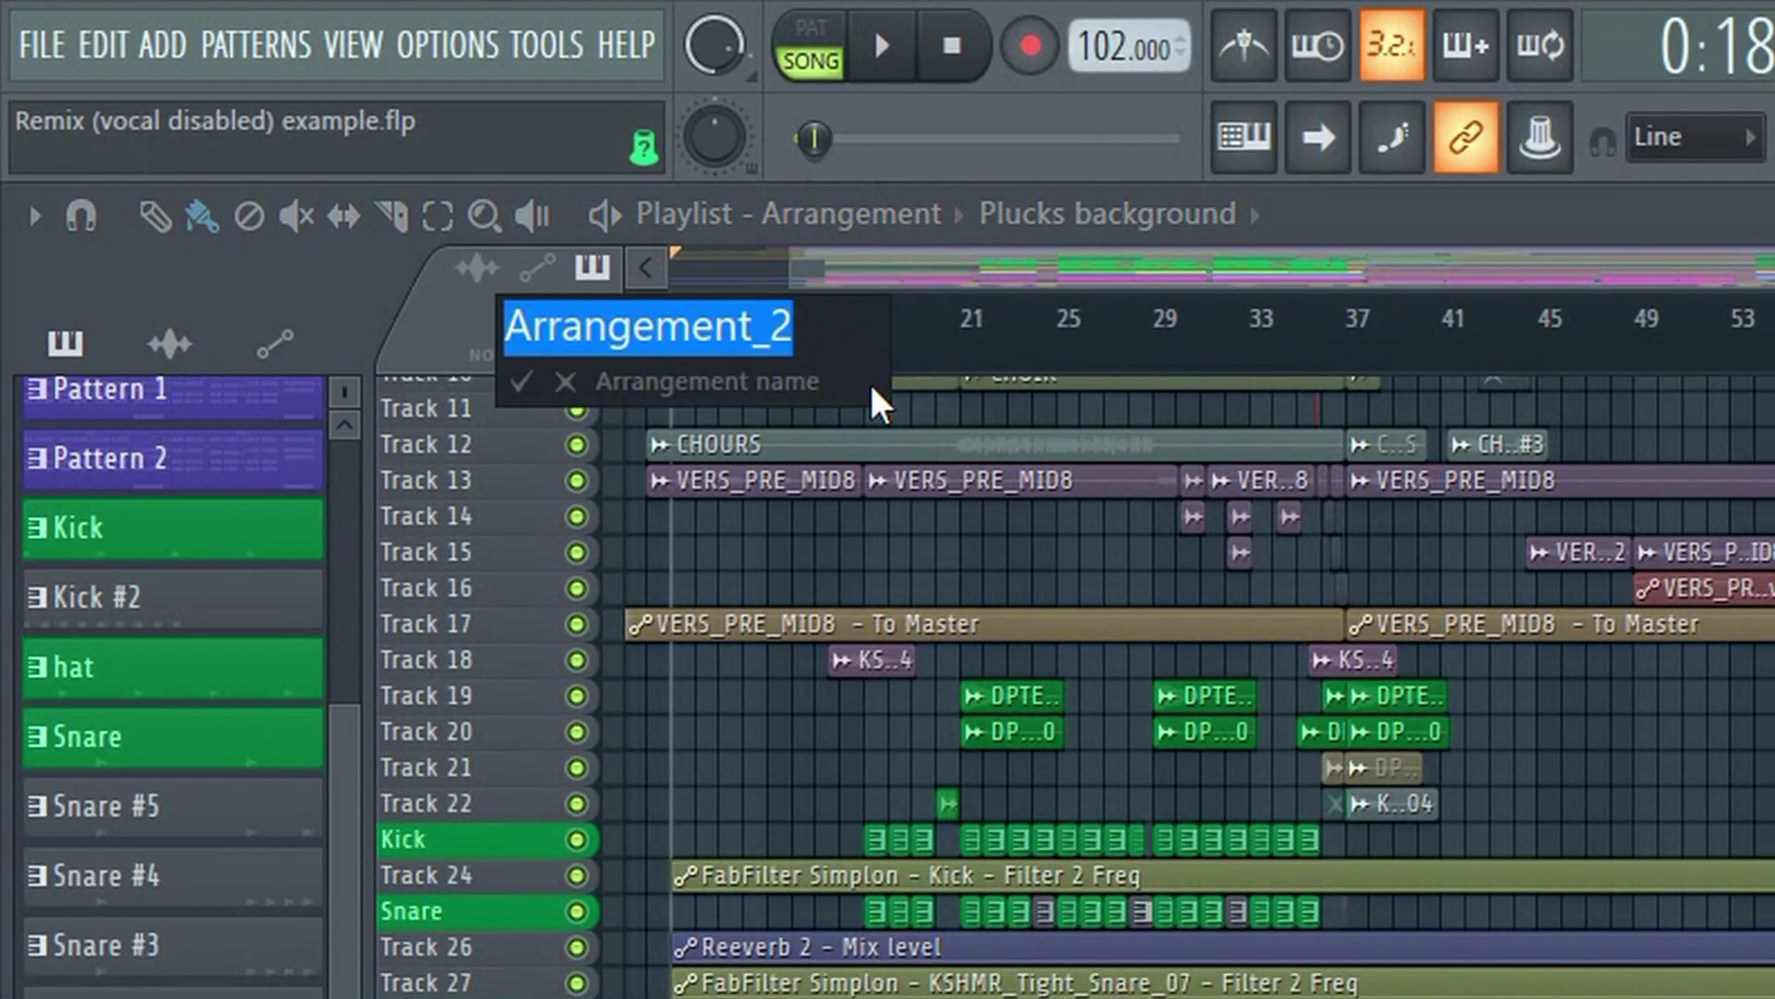
key("Return")
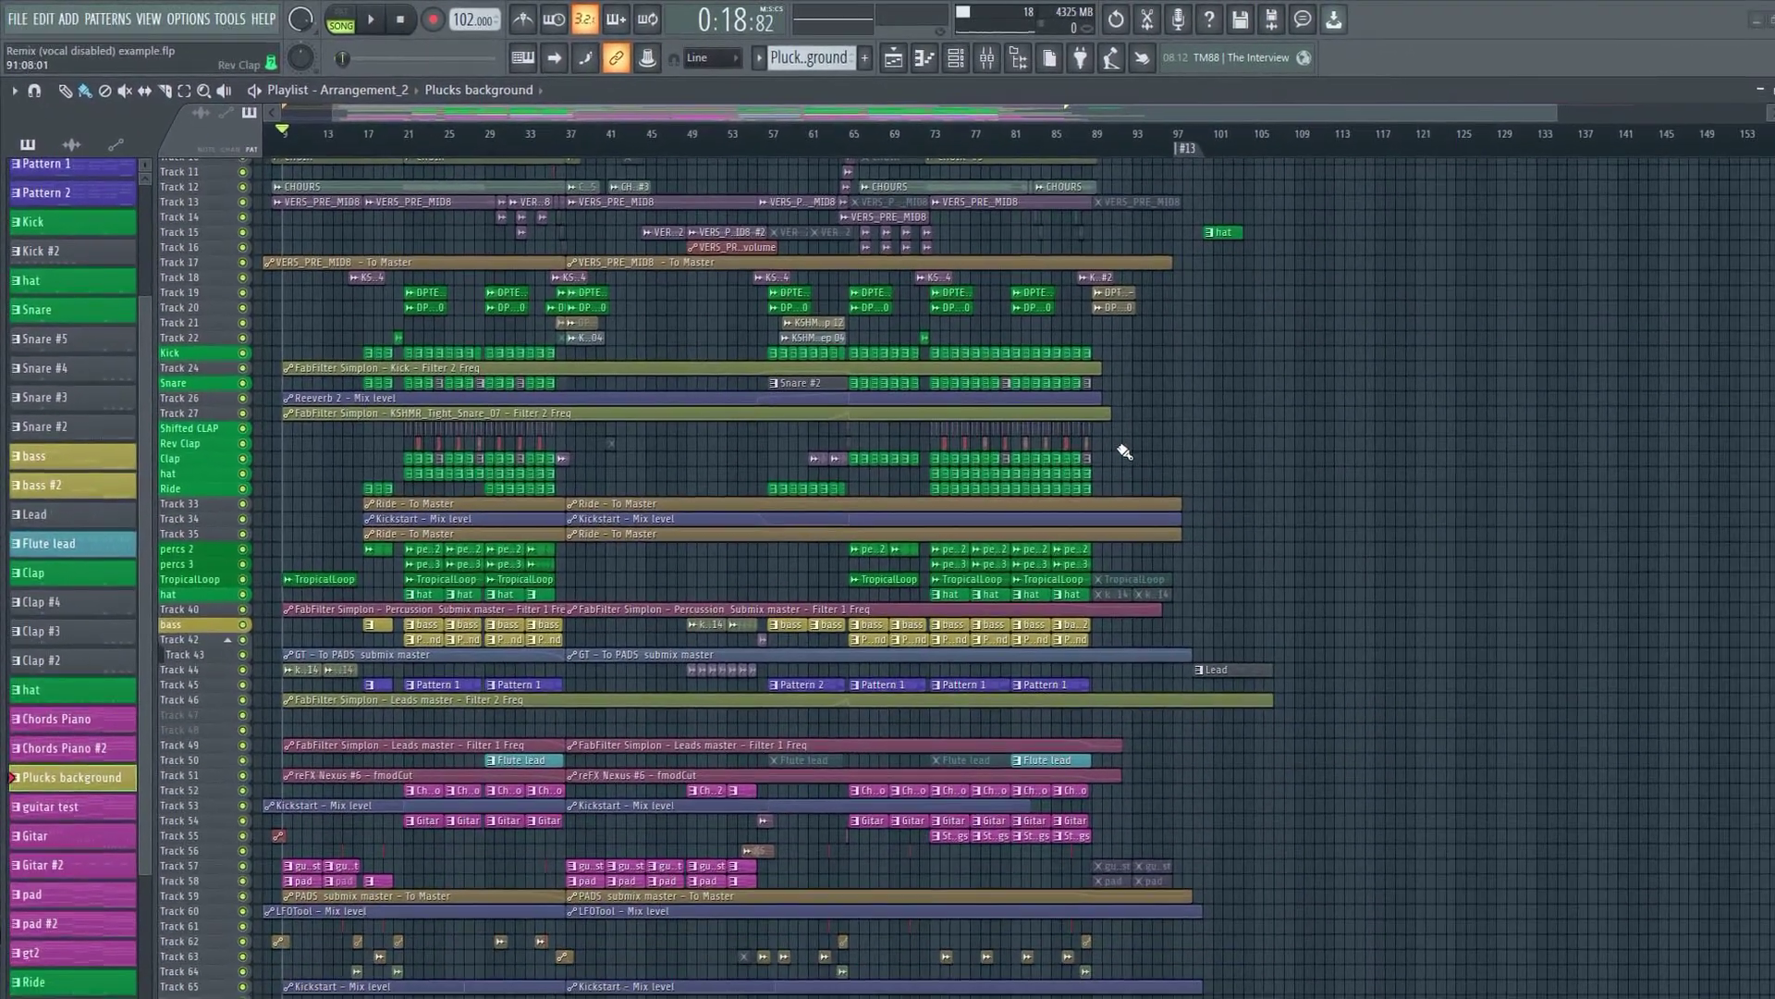
left_click_drag(1331, 510, 1134, 588)
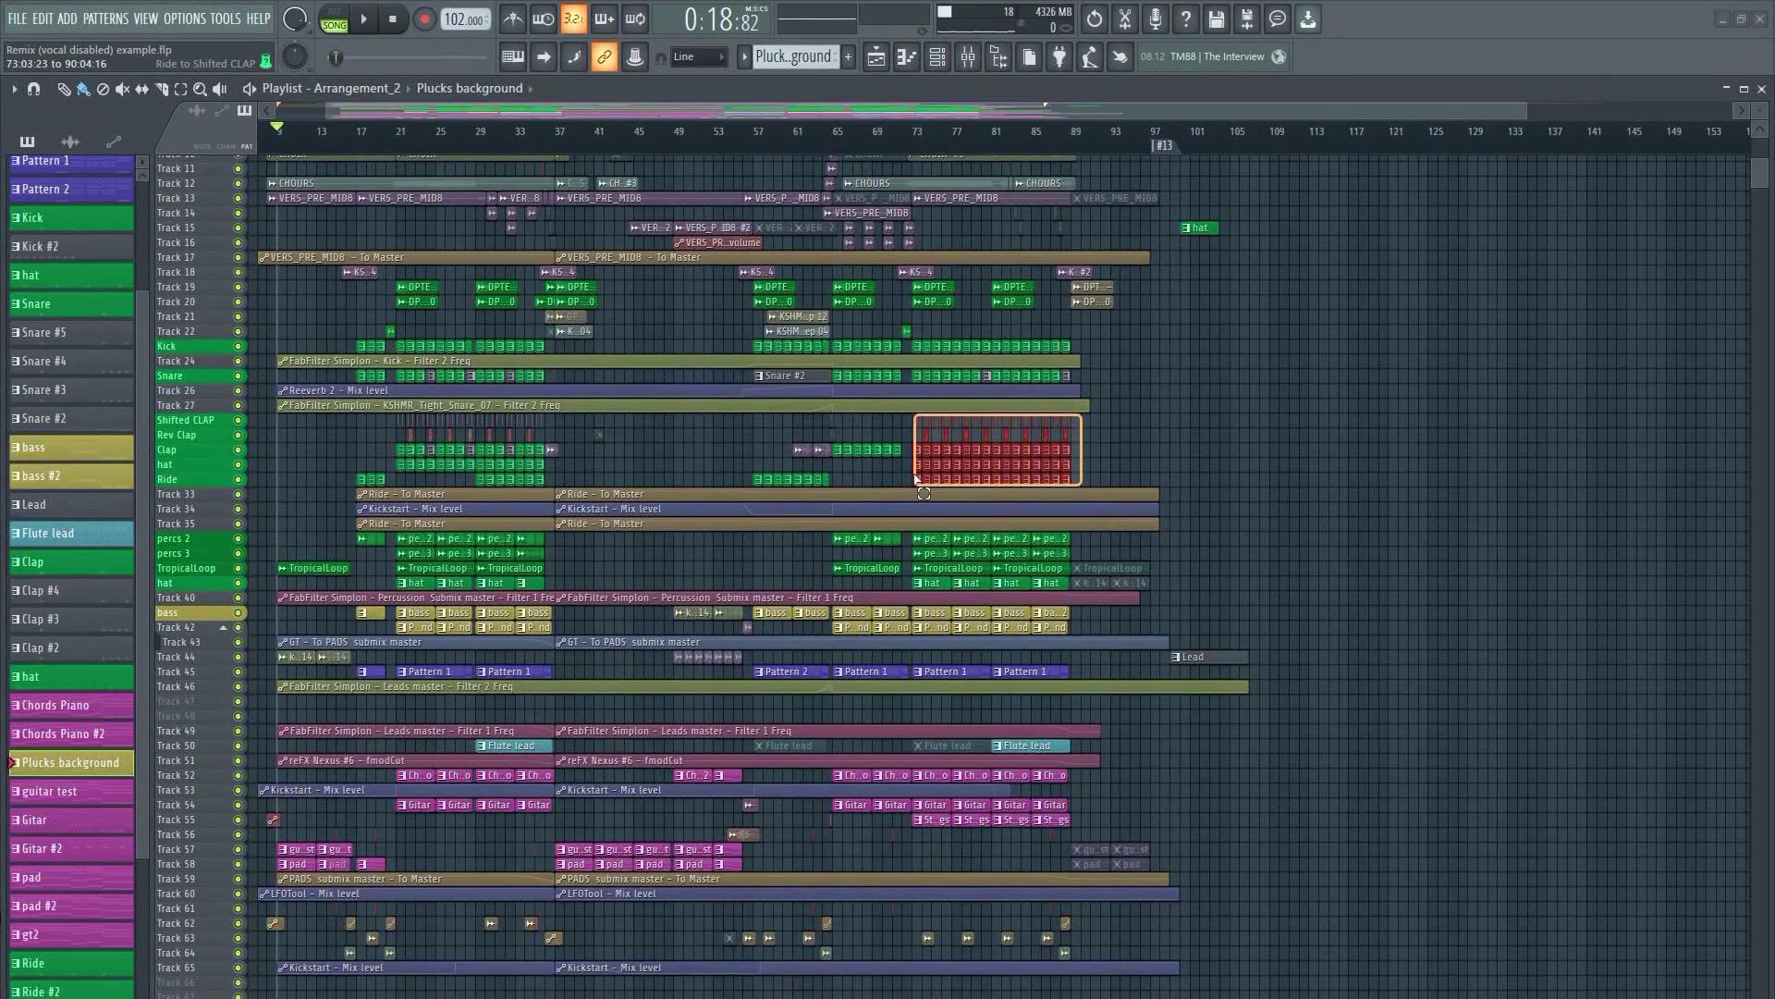
Repeat the Clap, hat and Ride clips twice from bar 97, erase early clips on tracks 35–58, then show Arrangement
left_click_drag(969, 473, 1200, 465)
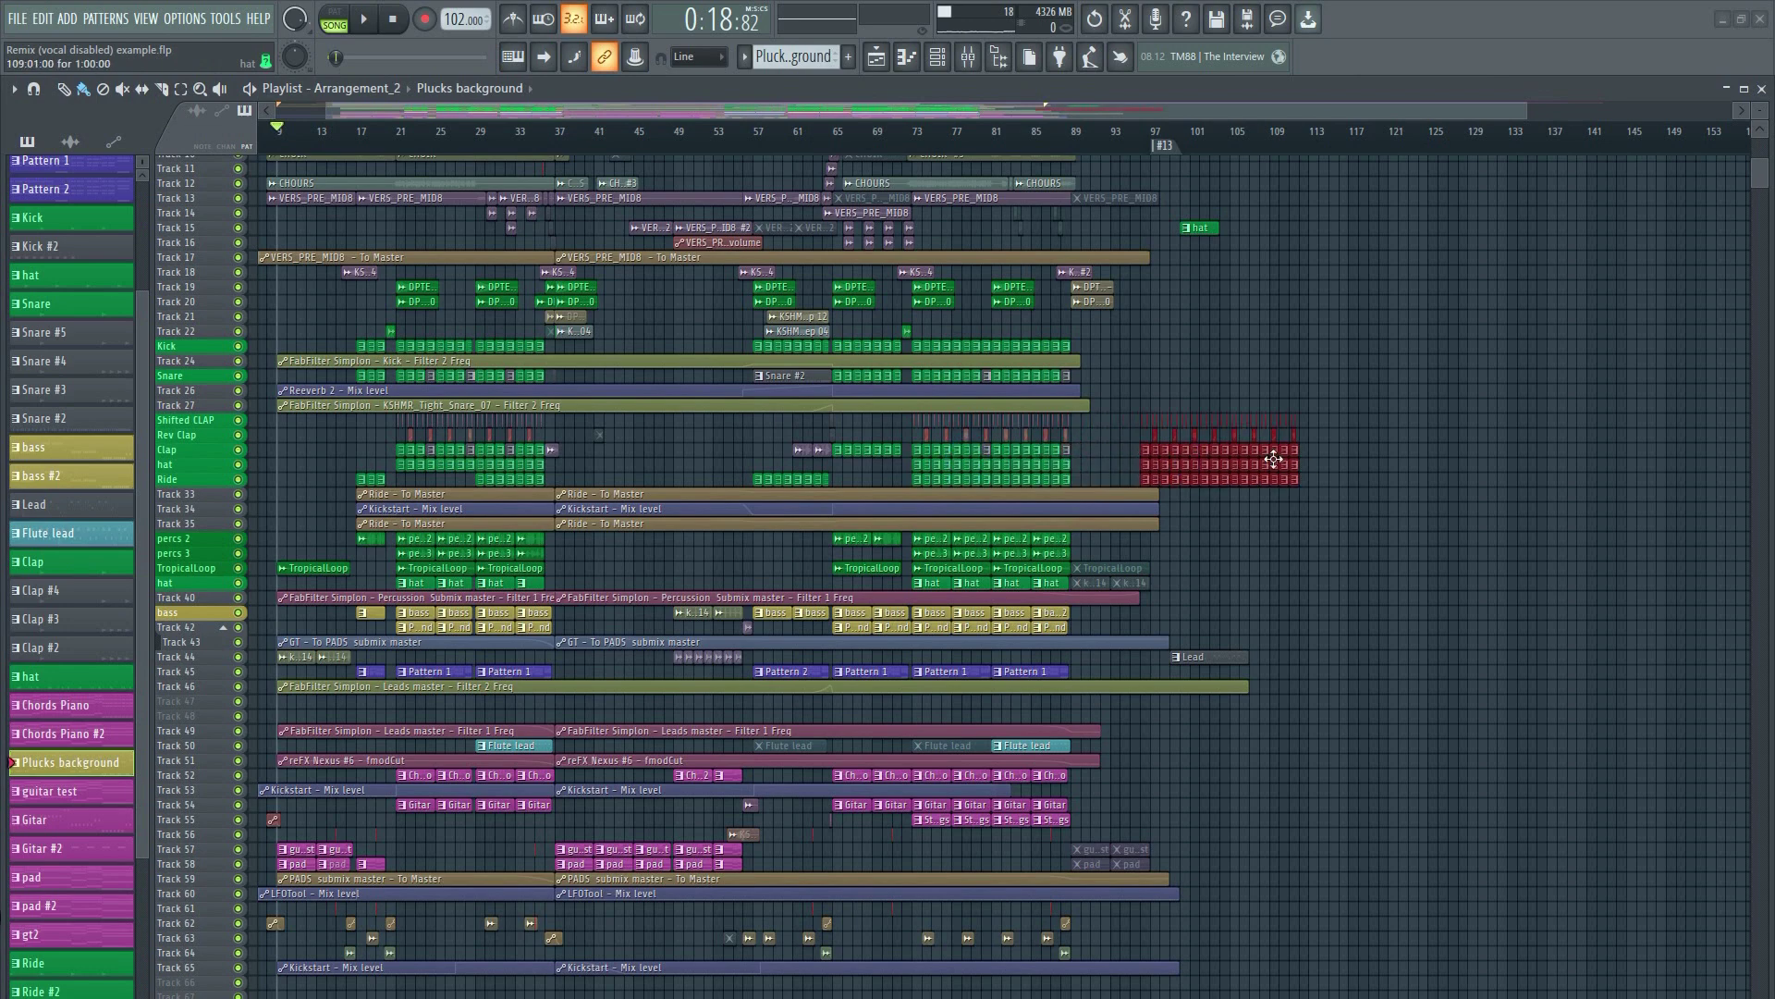
key("ctrl+b")
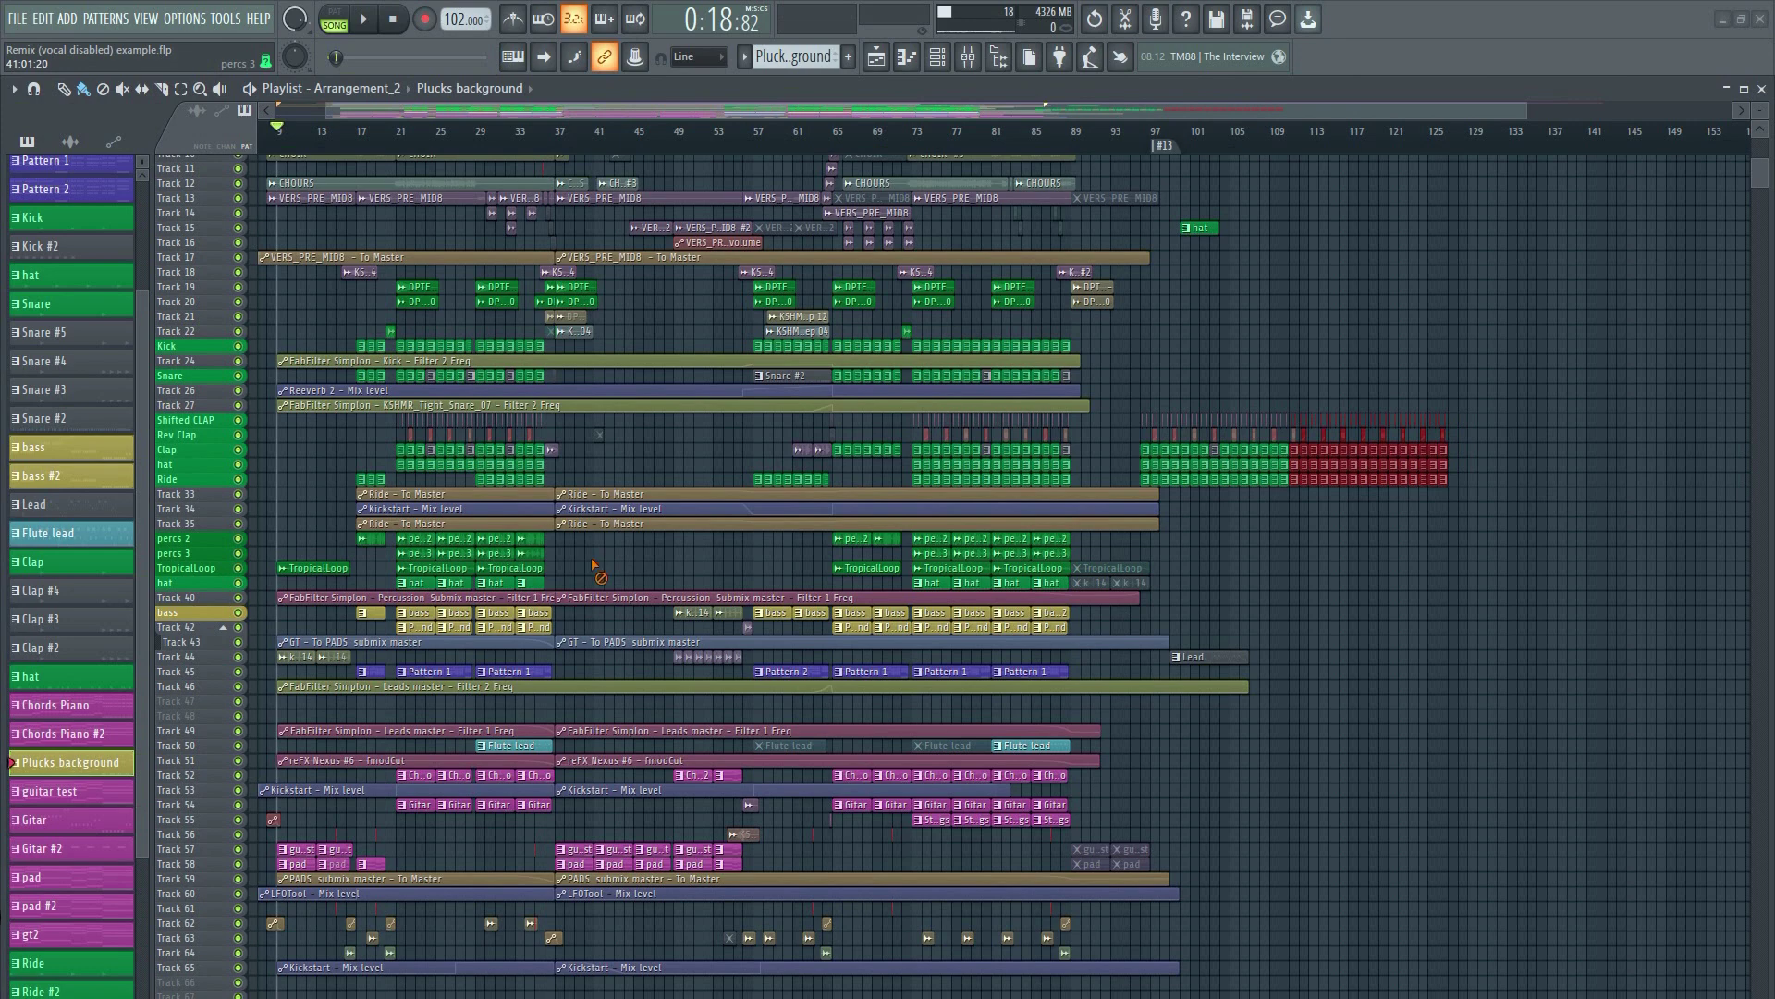
mouse_move(541, 523)
left_mouse_down()
mouse_move(499, 592)
mouse_move(537, 688)
mouse_move(669, 887)
left_mouse_up()
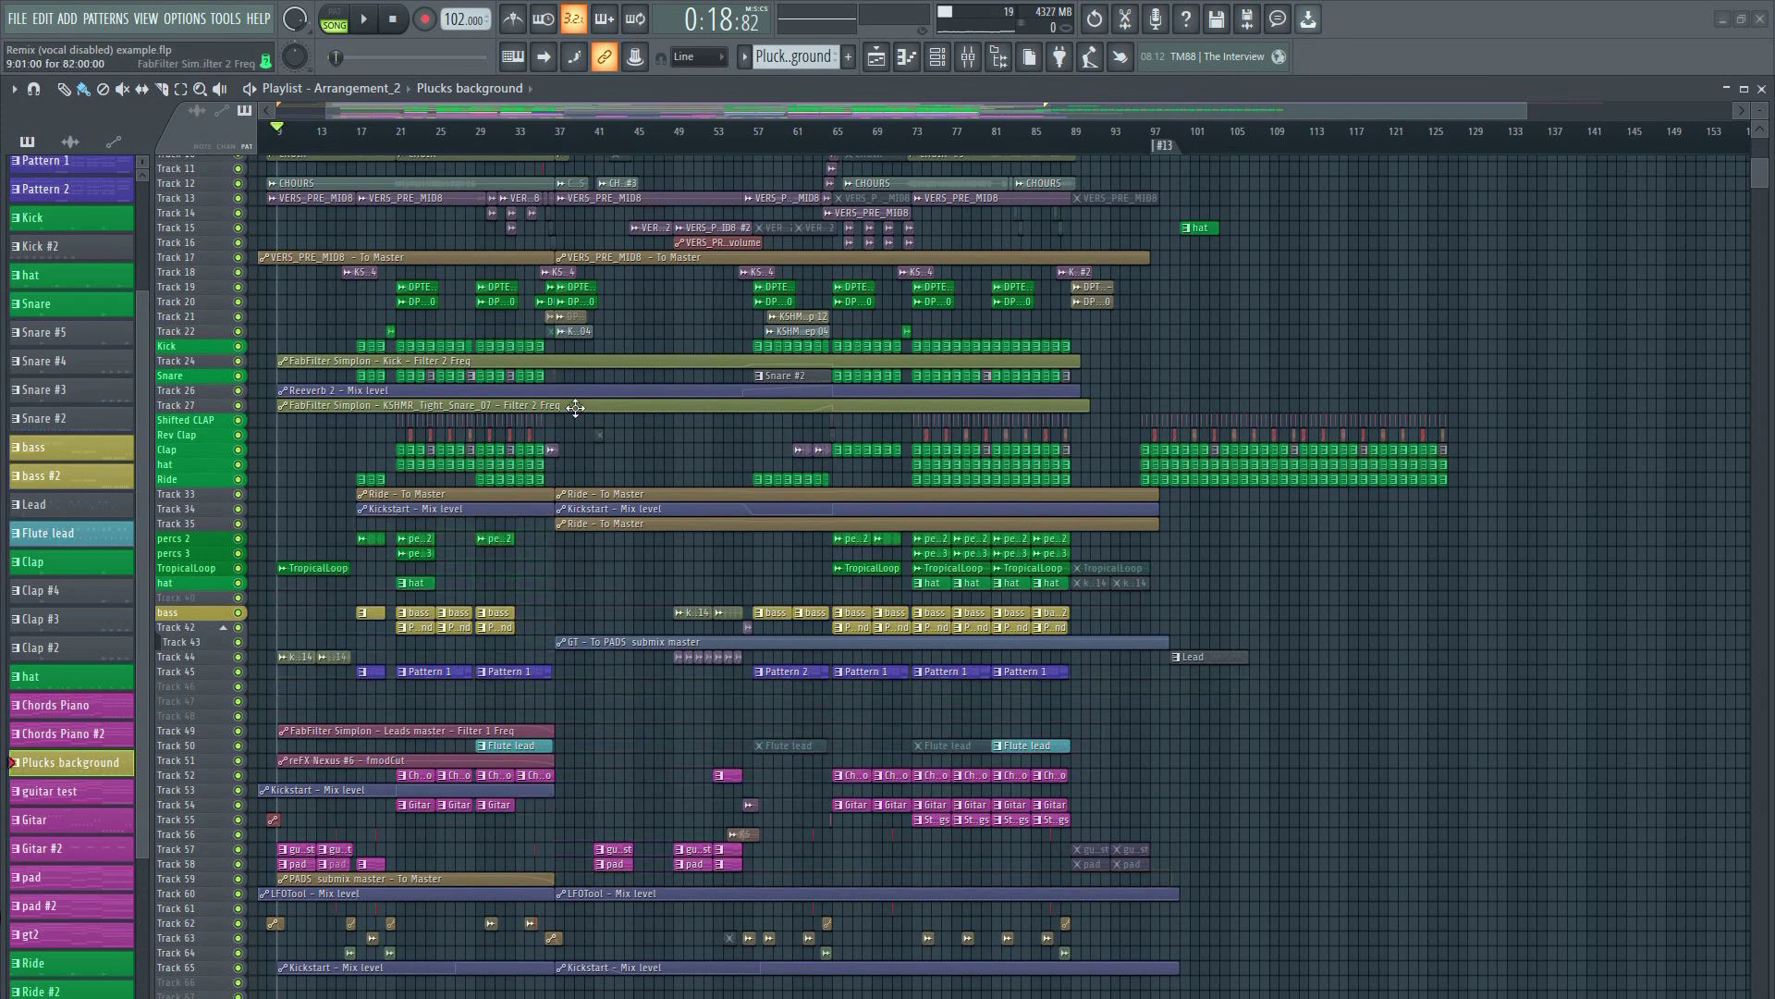
left_click(356, 88)
left_click(365, 132)
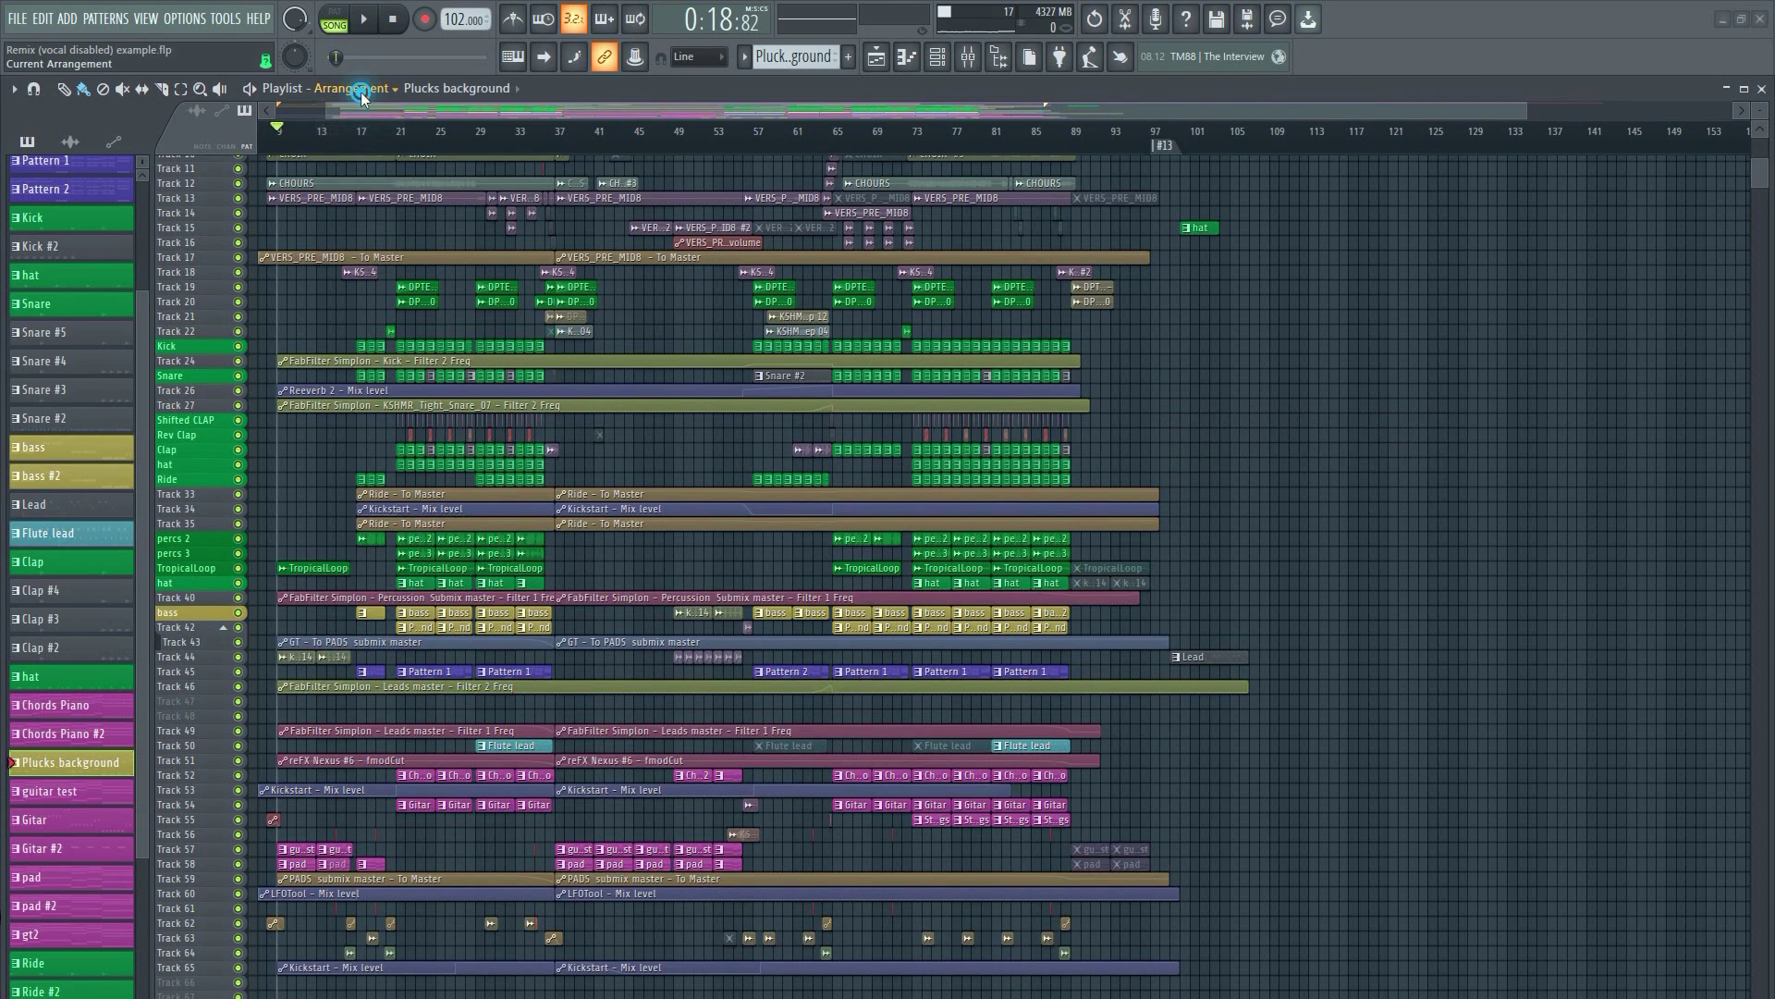
Toggle between Arrangement and Arrangement_2 a few times, ending on Arrangement_2, then add a new arrangement
left_click(356, 88)
left_click(359, 144)
left_click(361, 89)
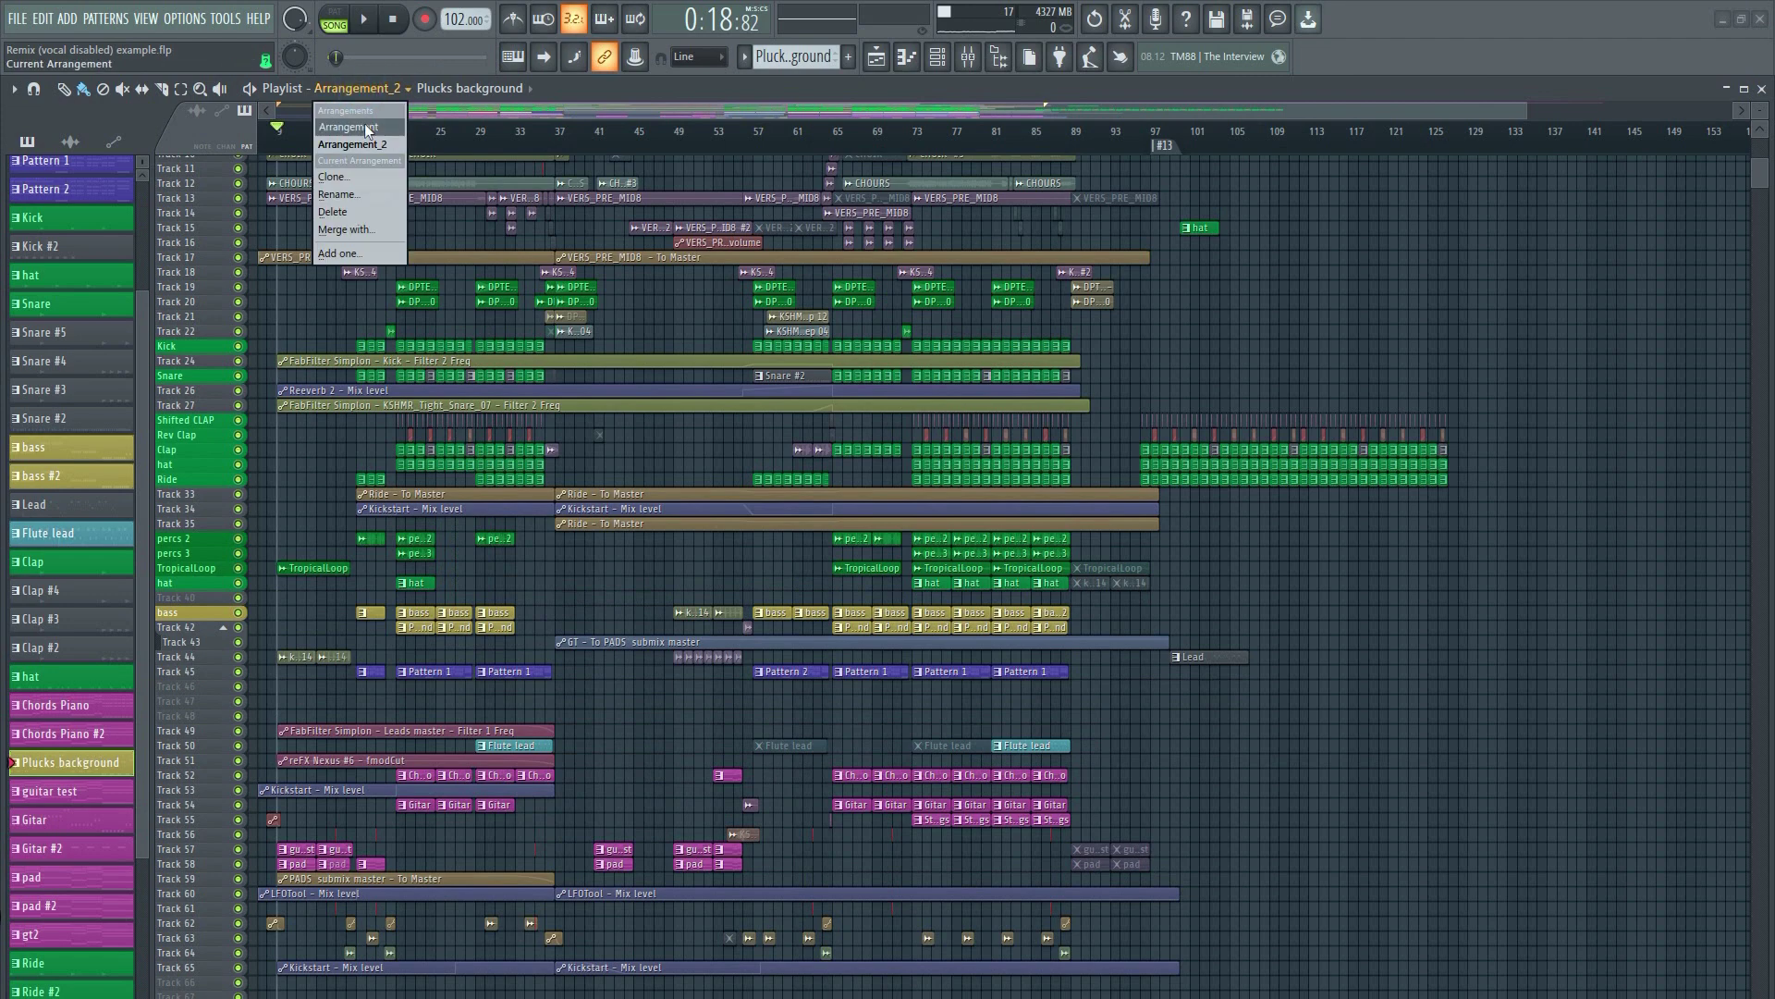
left_click(365, 127)
left_click(357, 89)
left_click(361, 145)
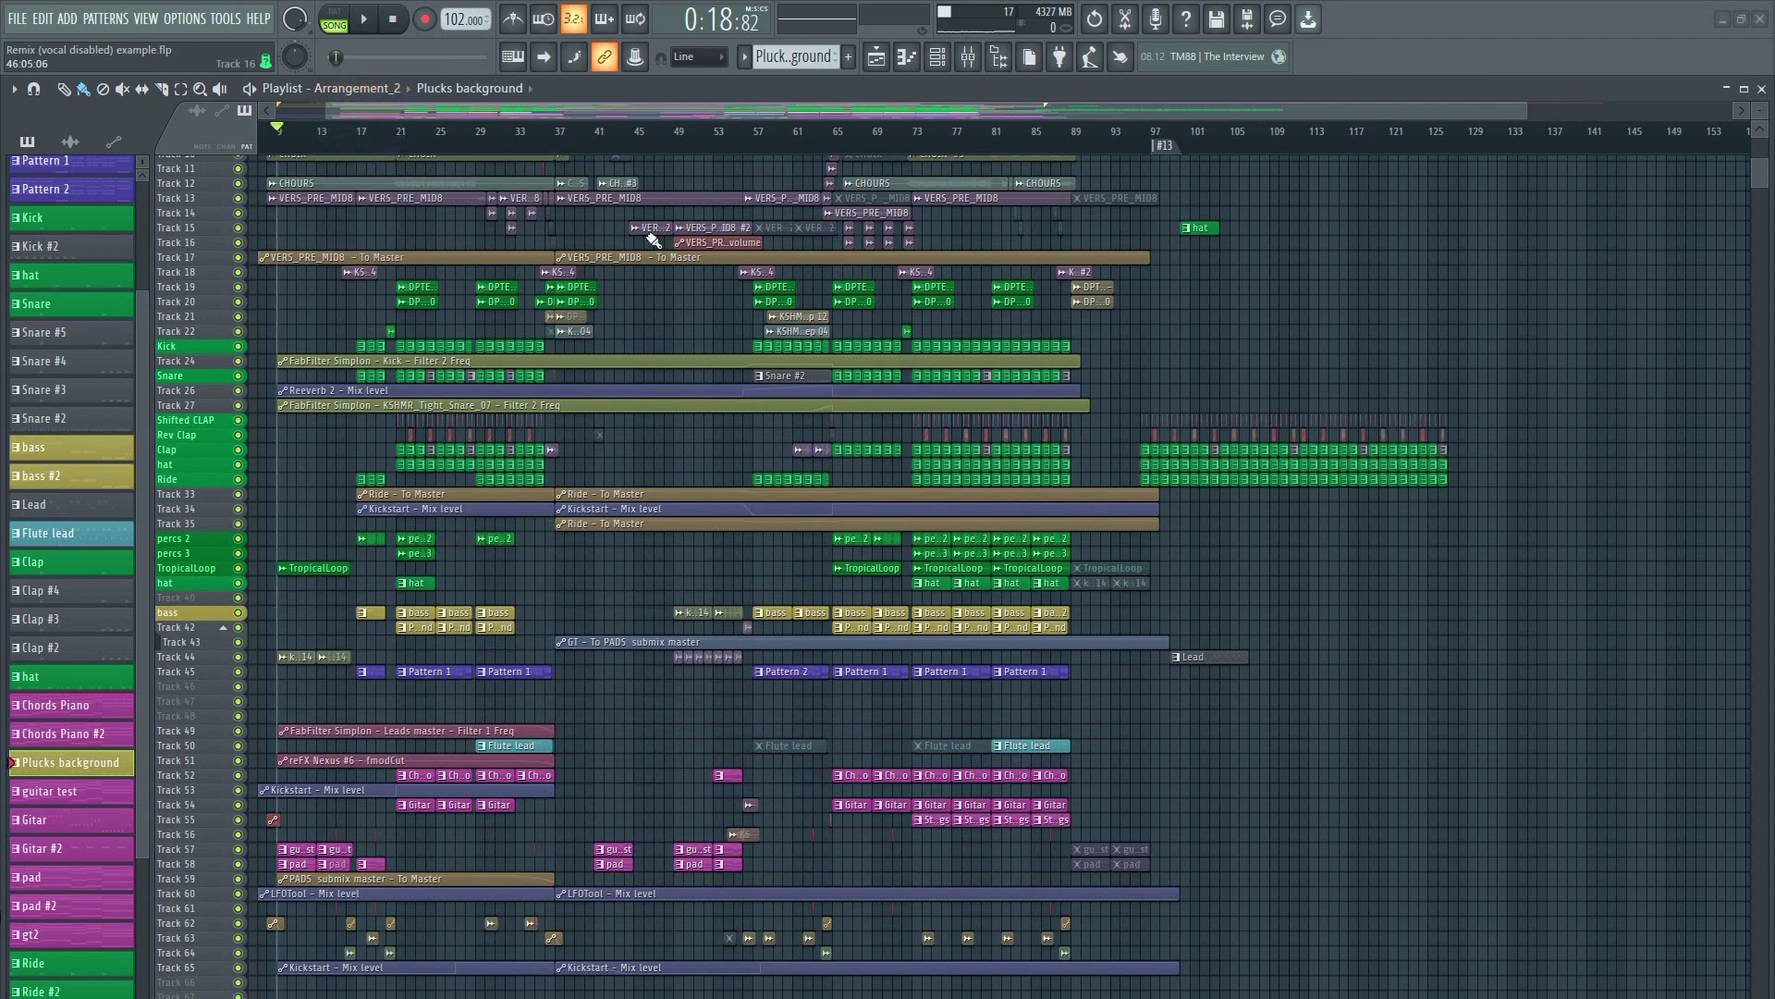
left_click(393, 89)
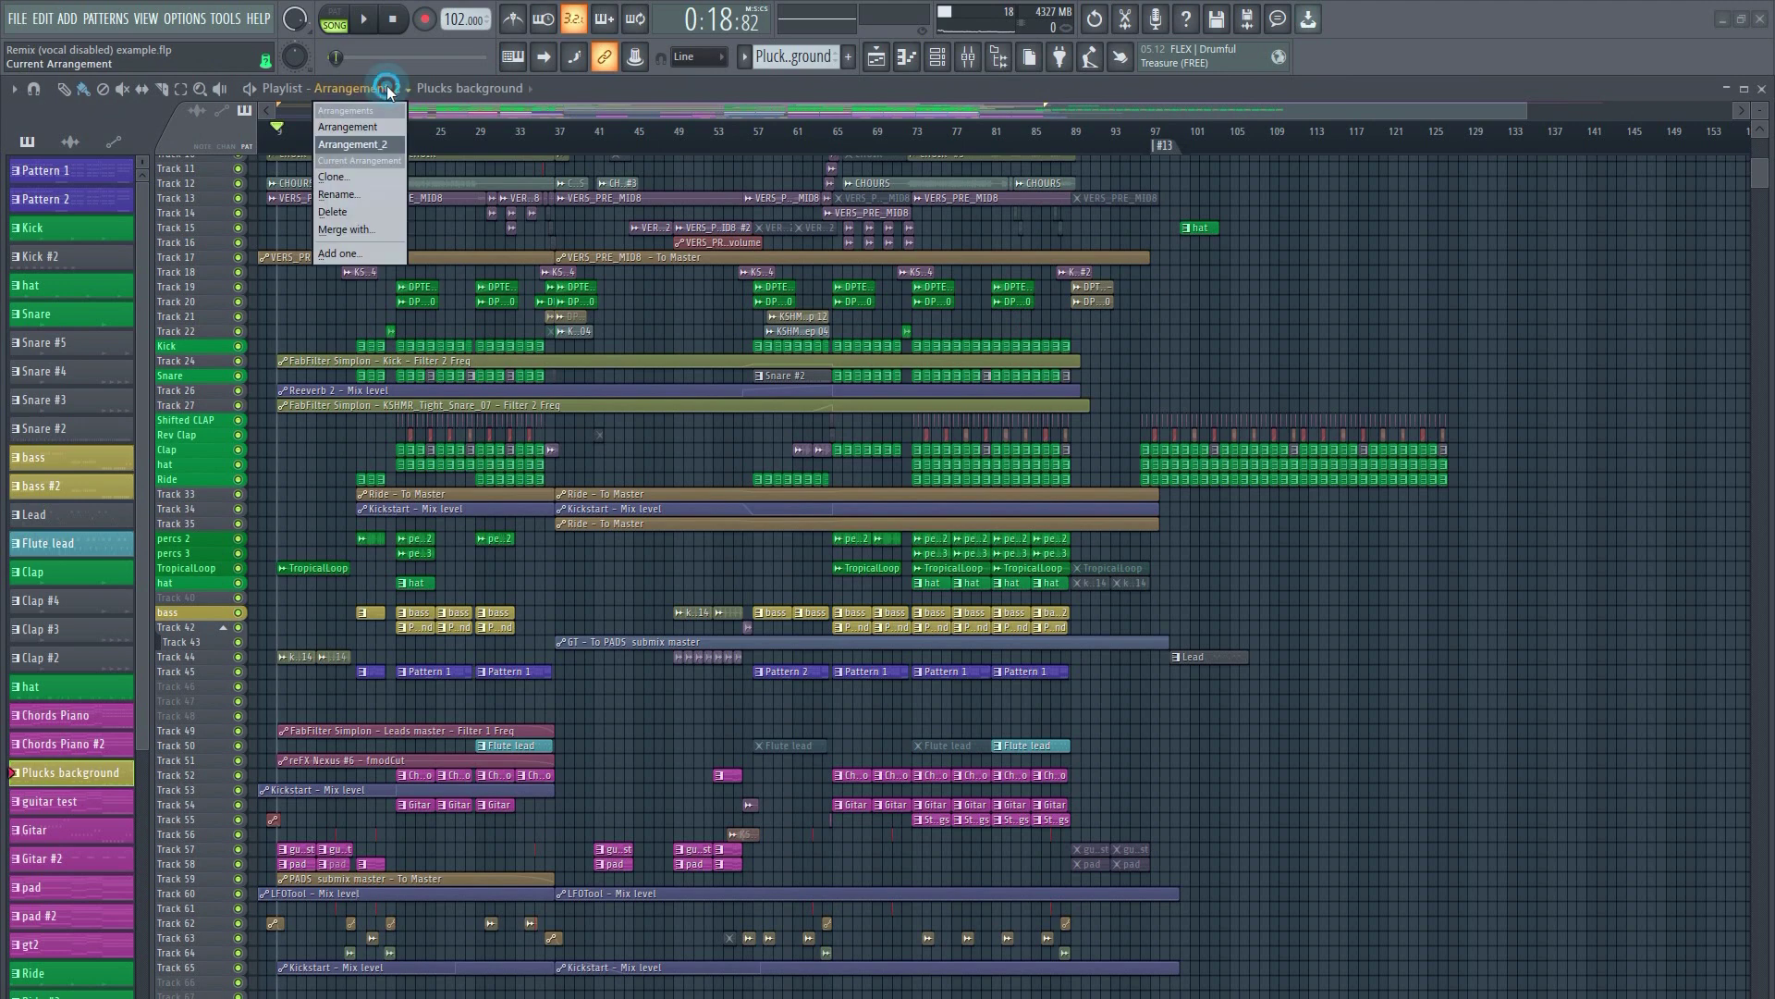
left_click(359, 254)
Name the new arrangement Arrangement_3 and copy the opening clips of the main Arrangement
key("Return")
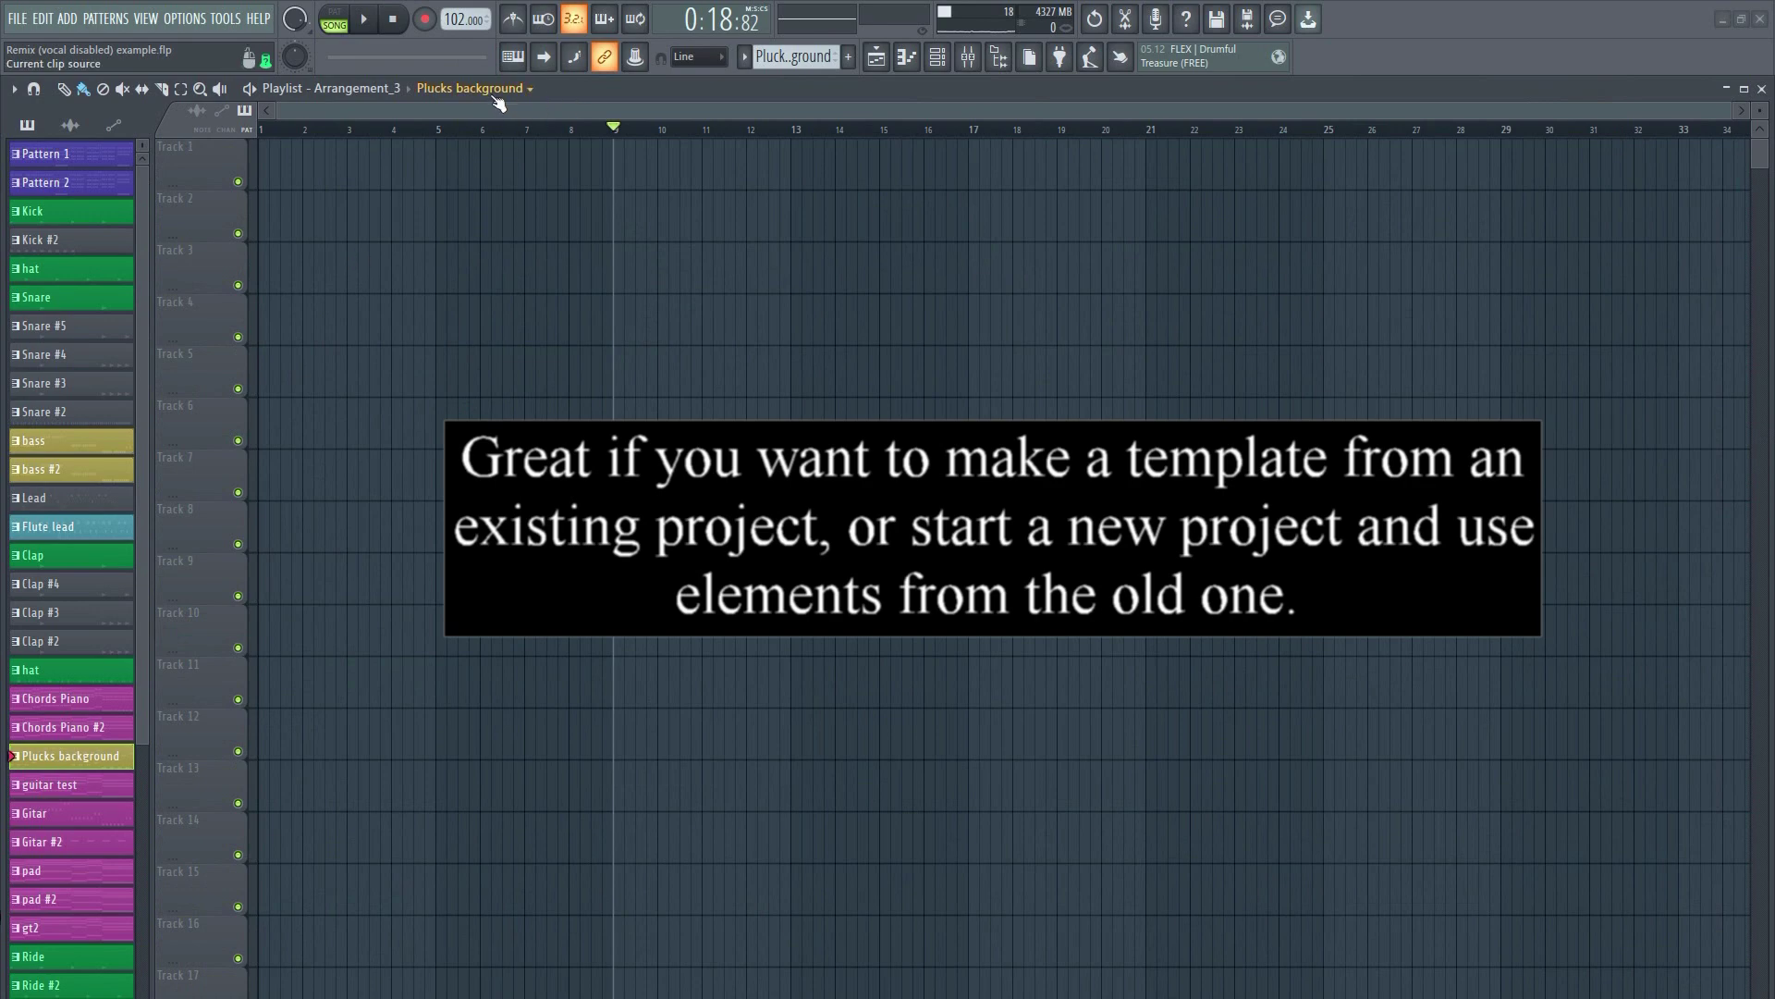
left_click(368, 89)
left_click(365, 129)
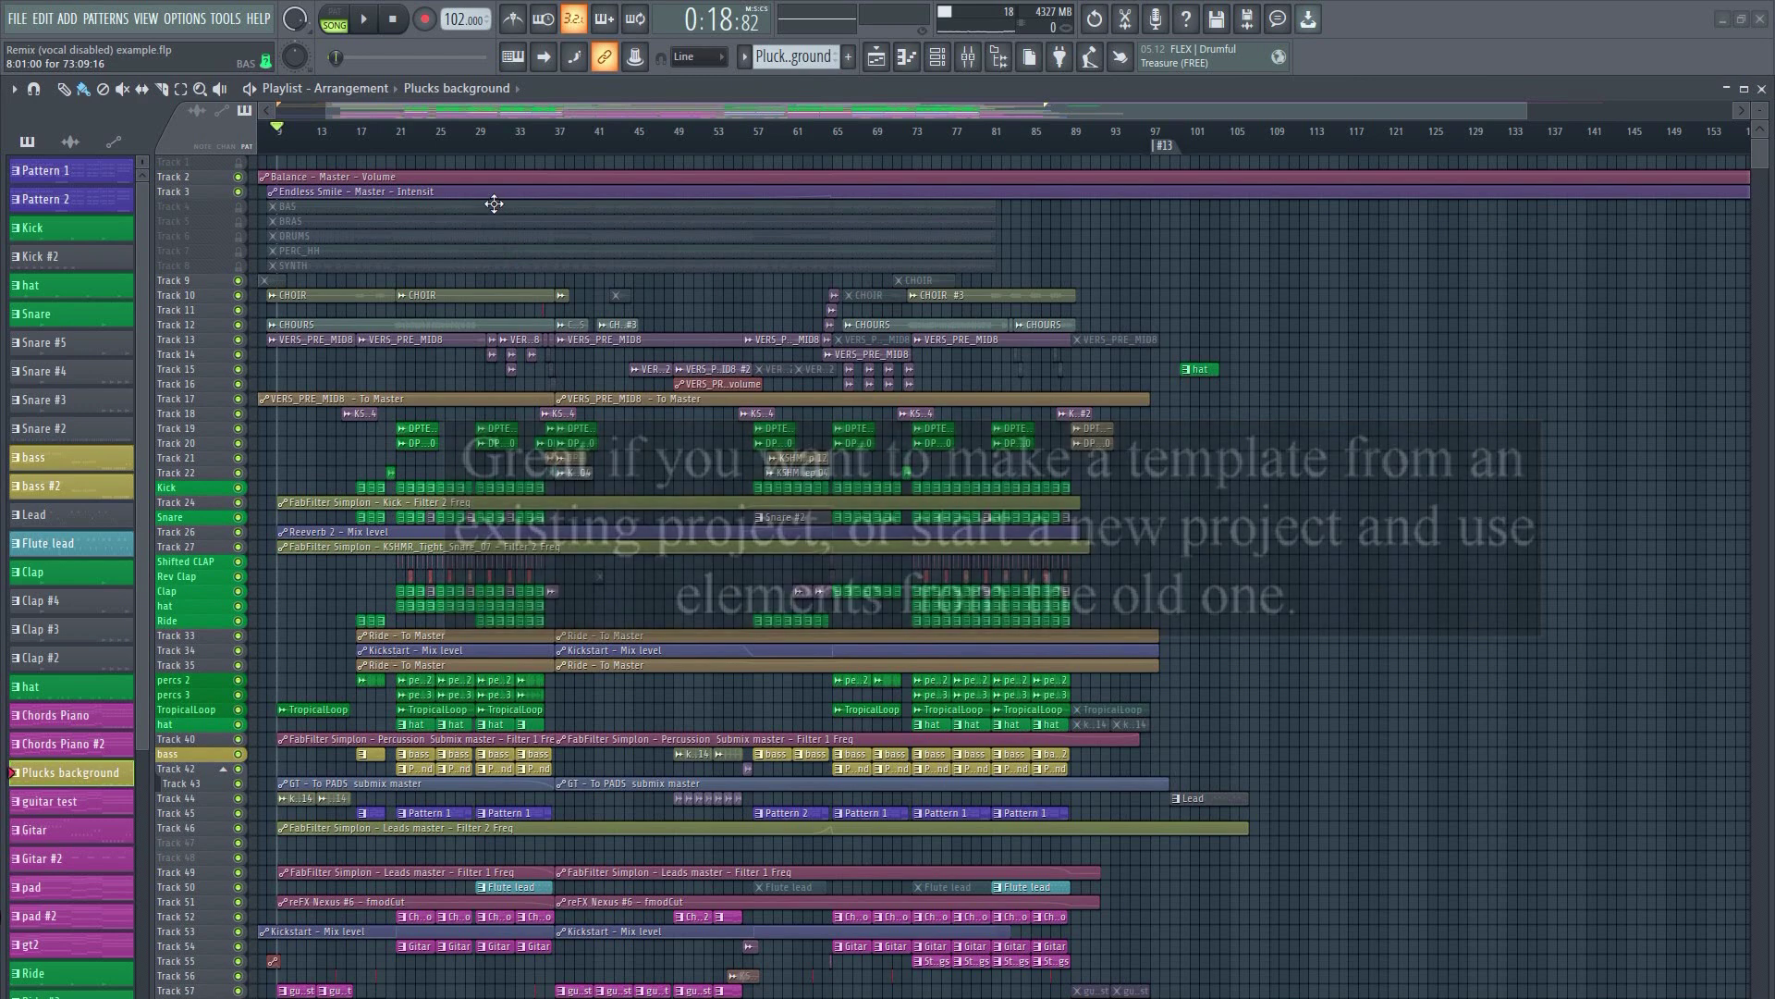
left_click_drag(492, 201, 358, 578)
key("ctrl+c")
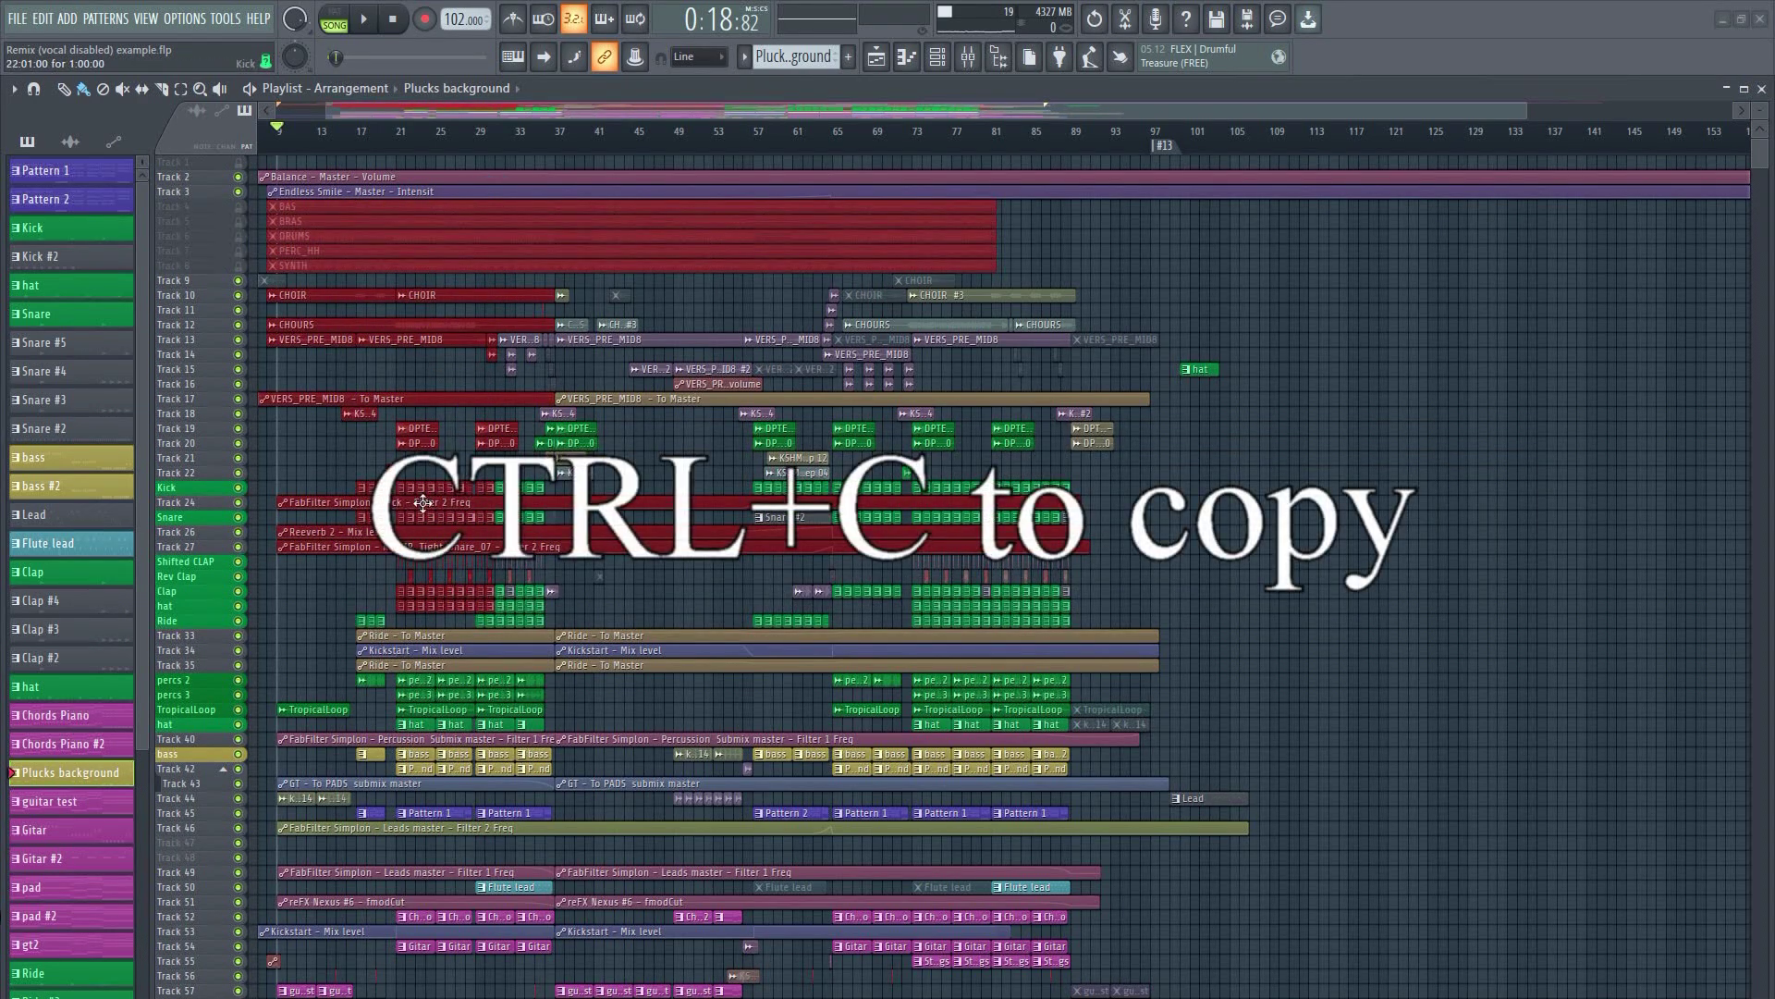
Paste the copied clips into Arrangement_3, then switch back to the main Arrangement
left_click(369, 93)
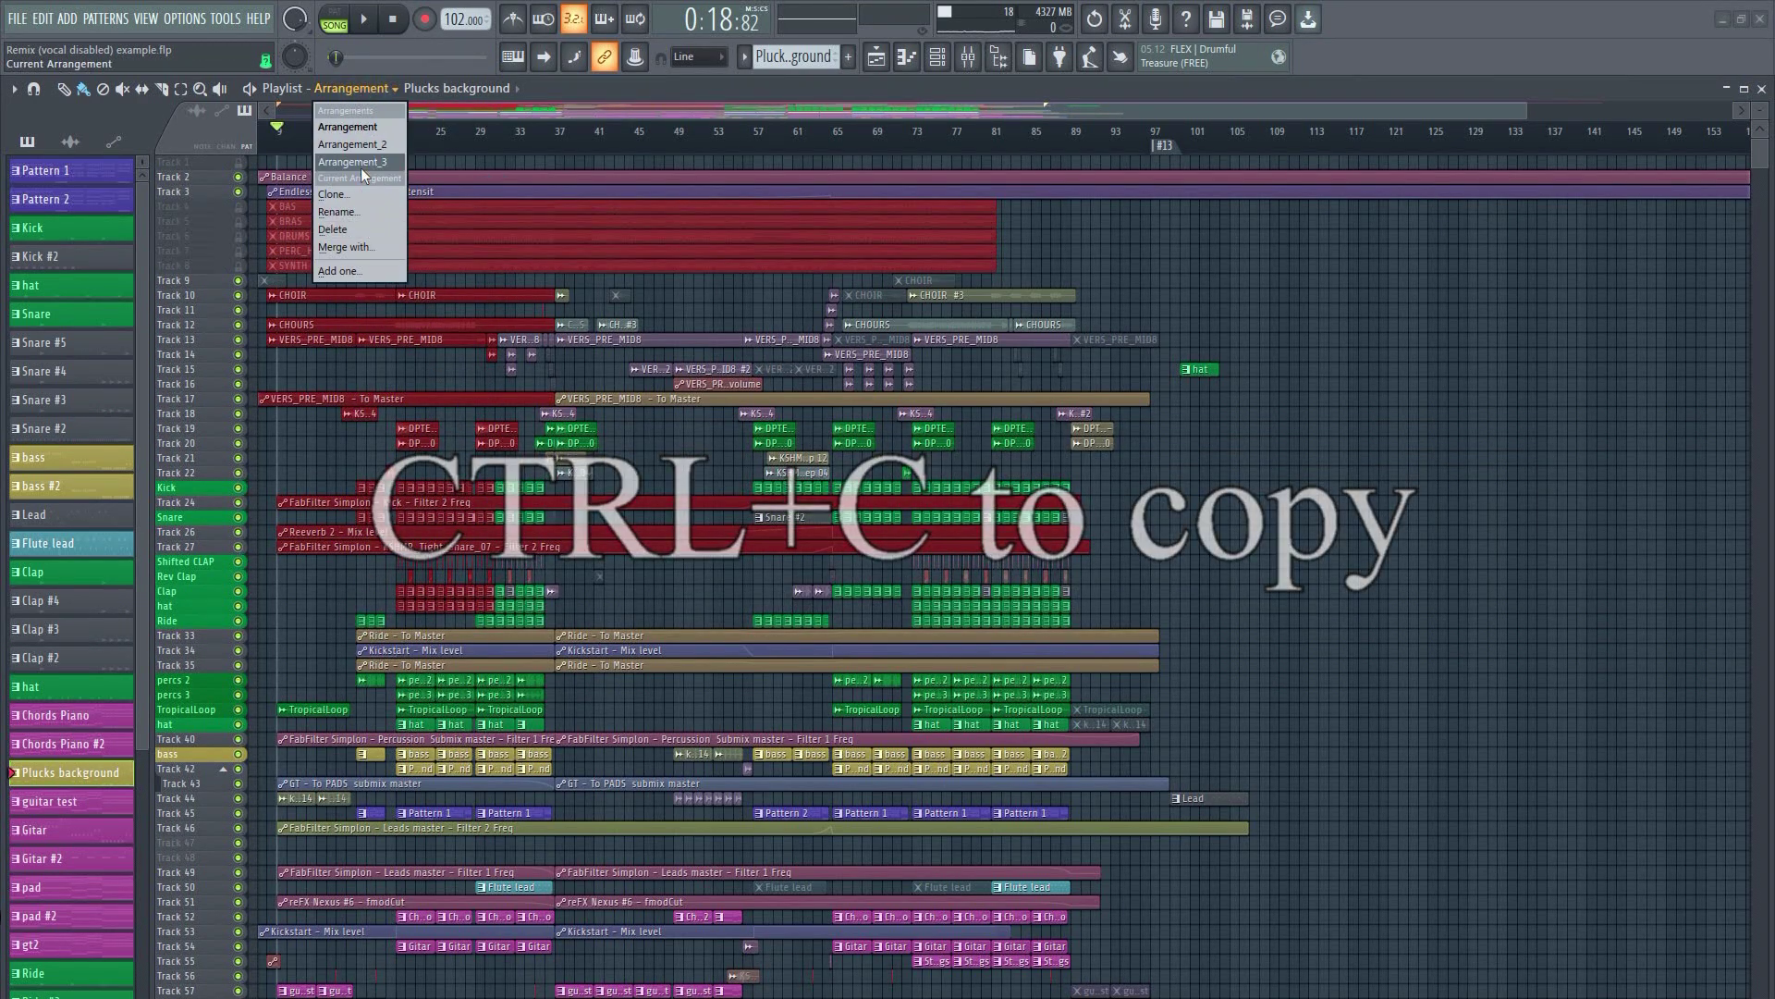
left_click(361, 169)
key("ctrl+v")
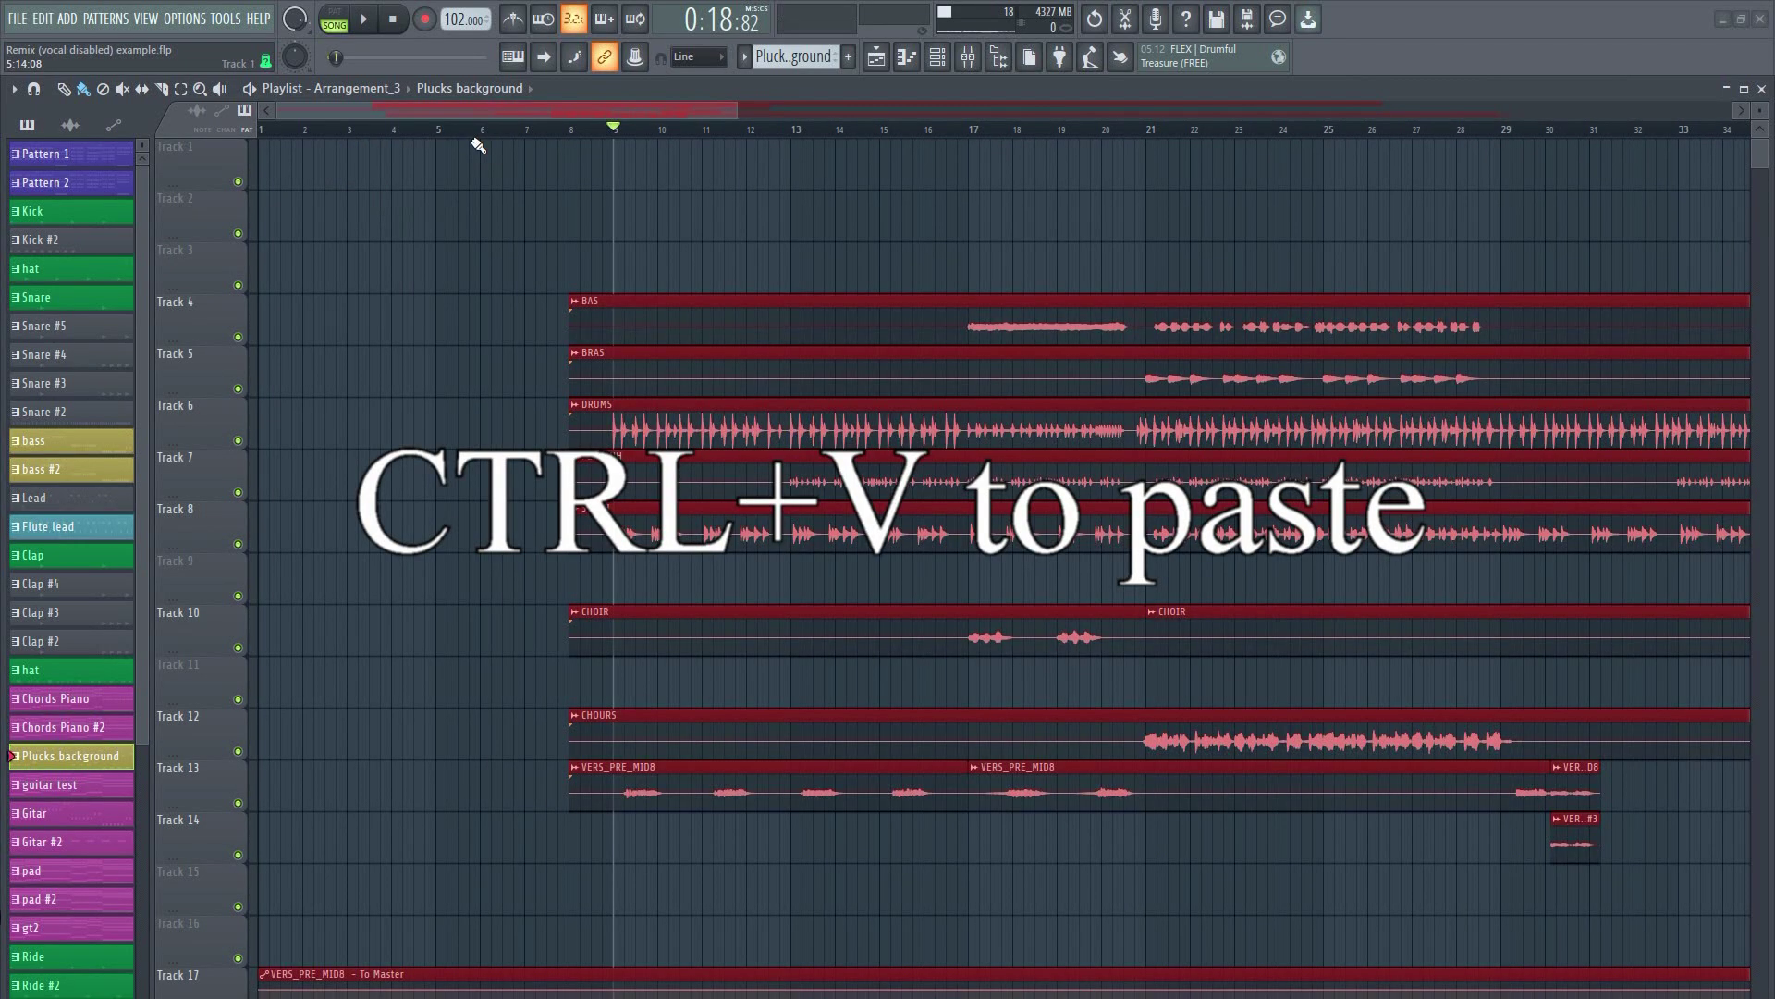
scroll(650, 174, "down", 4, "ctrl")
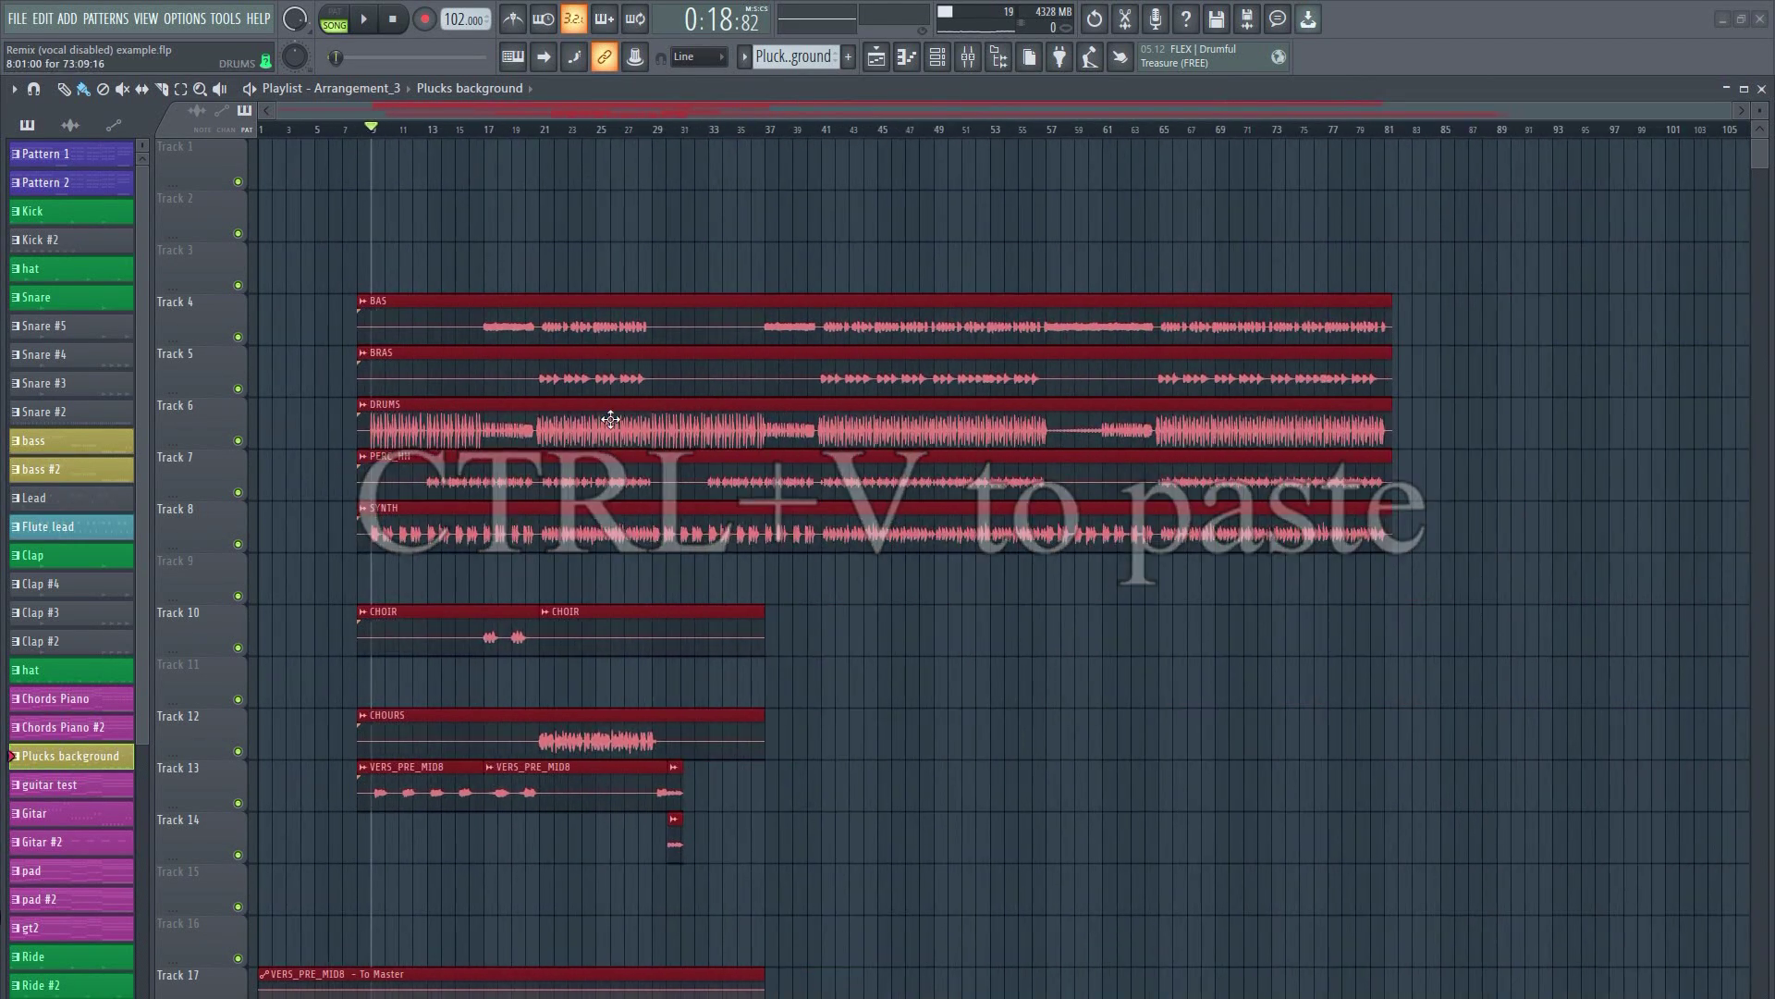
scroll(639, 435, "down", 5)
scroll(639, 436, "up", 3)
left_click(356, 88)
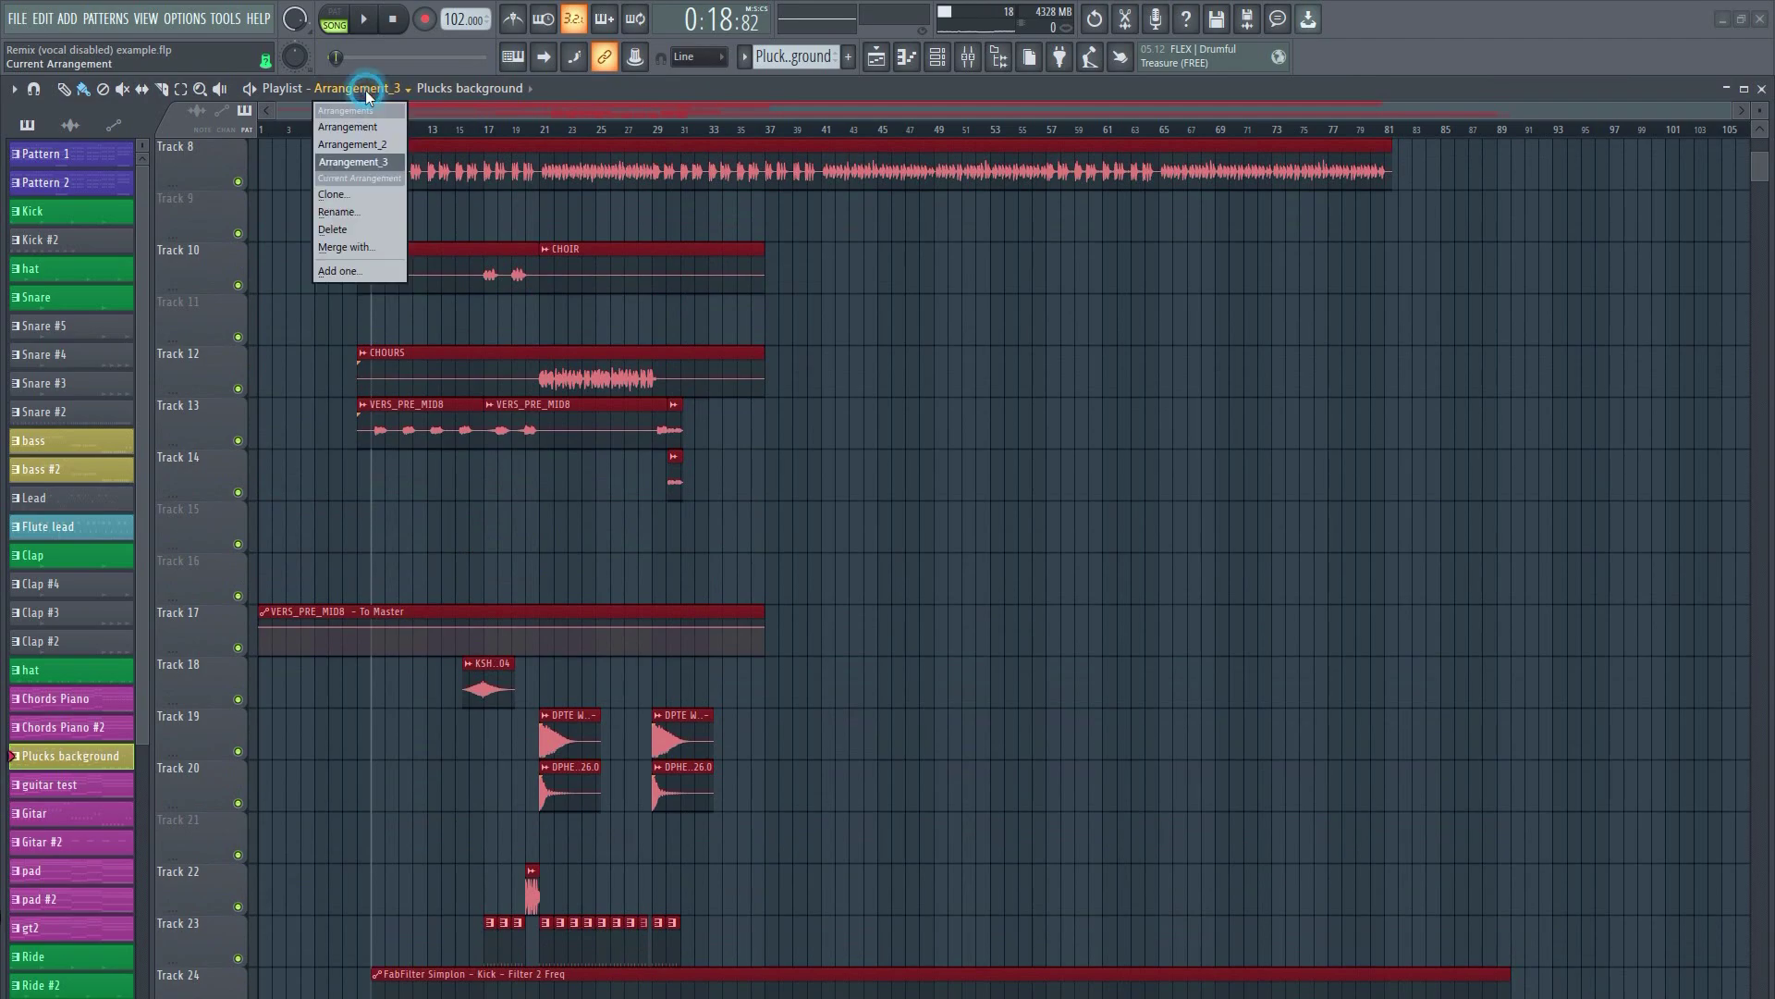
left_click(369, 129)
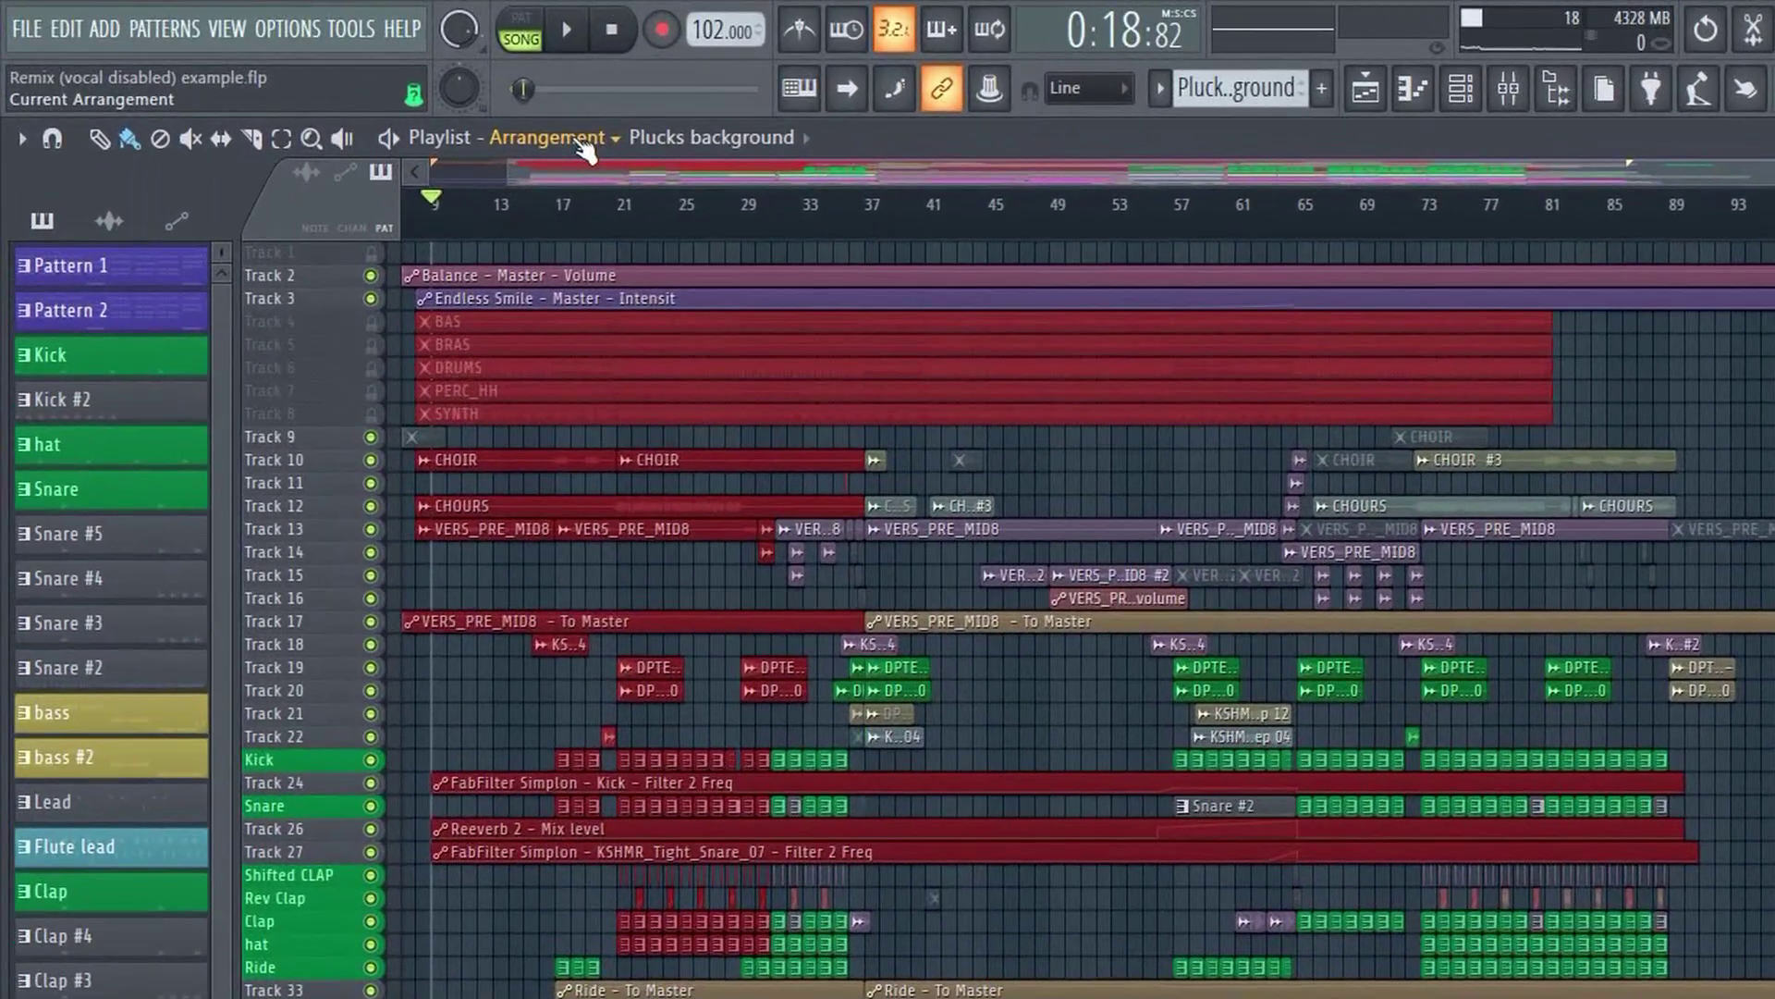
Merge Arrangement_3 into the main Arrangement, with Arrangement_3 as the merge source
left_click(367, 89)
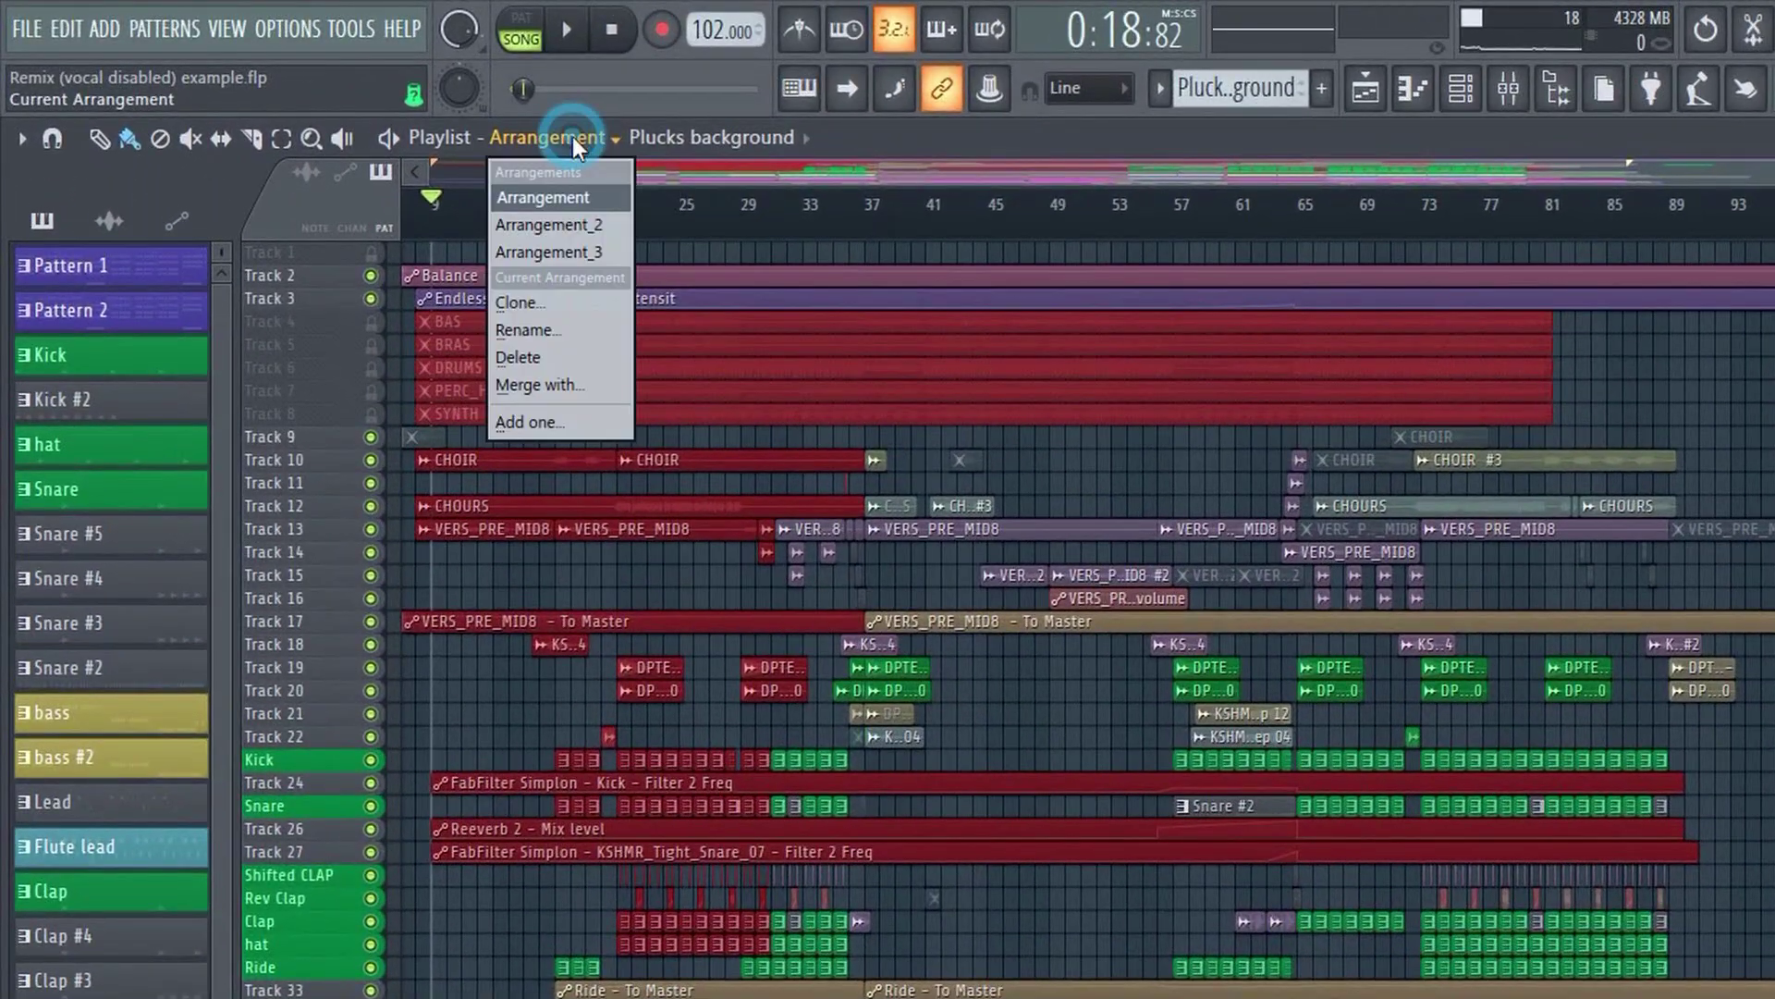
left_click(523, 385)
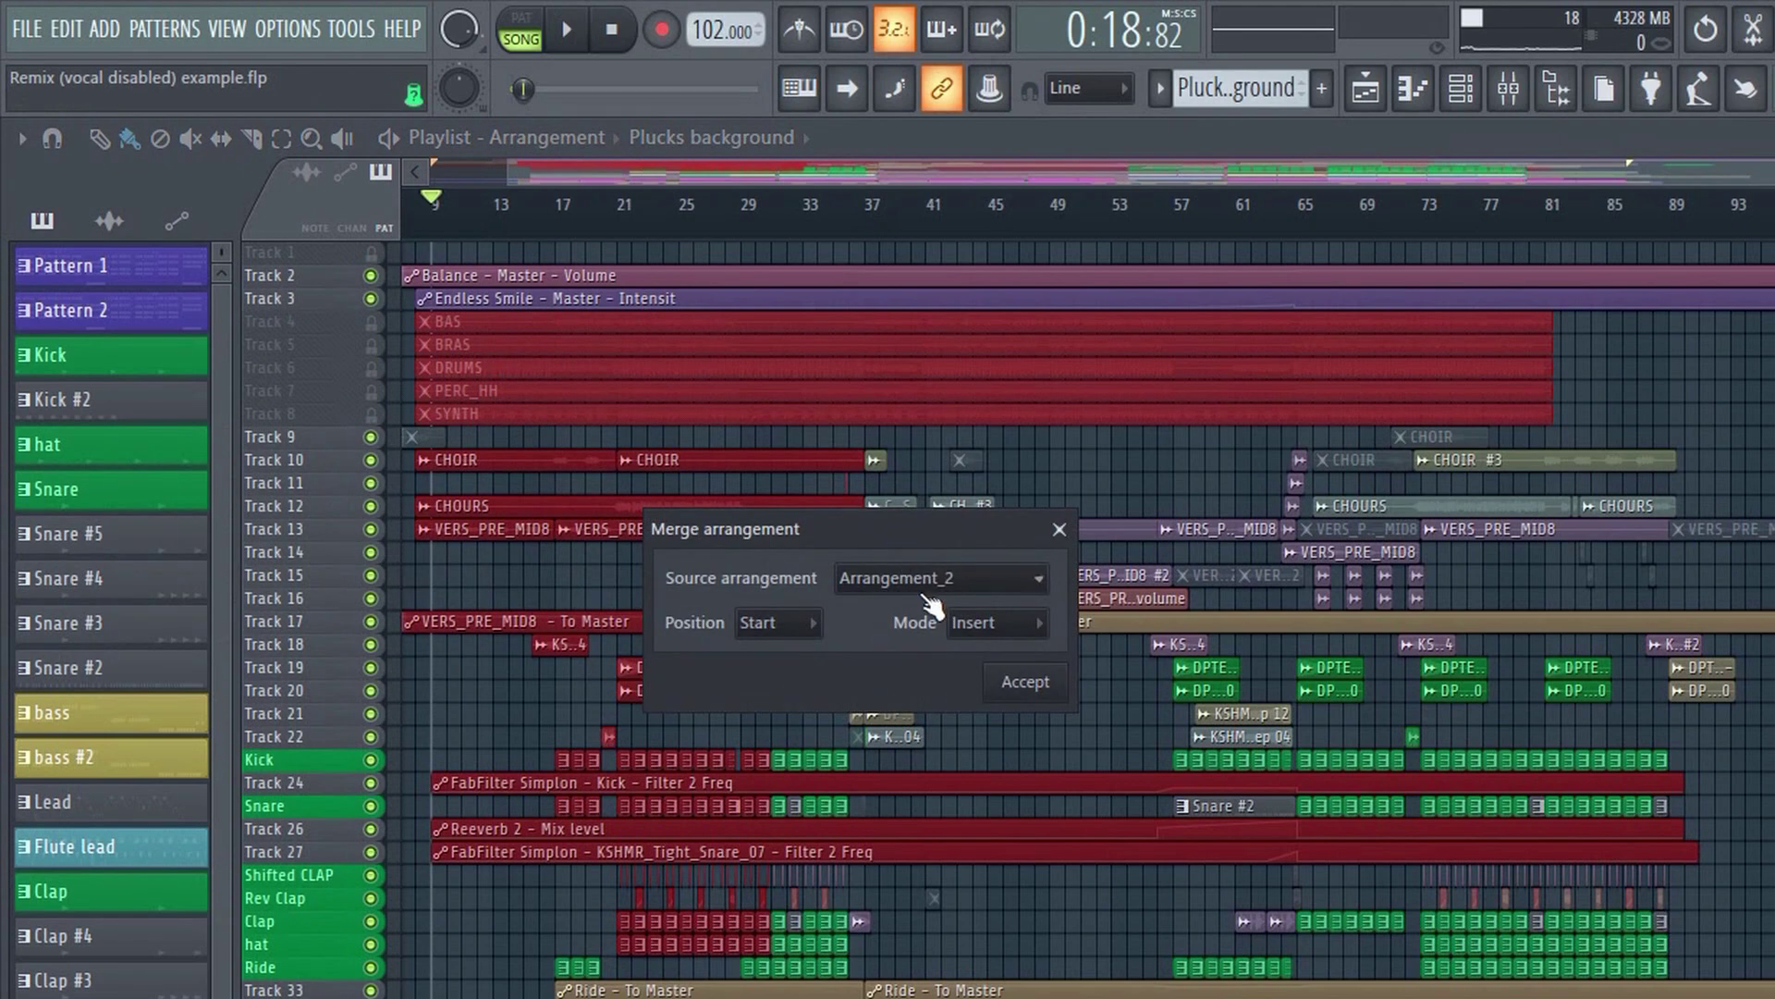
left_click(933, 578)
left_click(943, 631)
left_click(1027, 682)
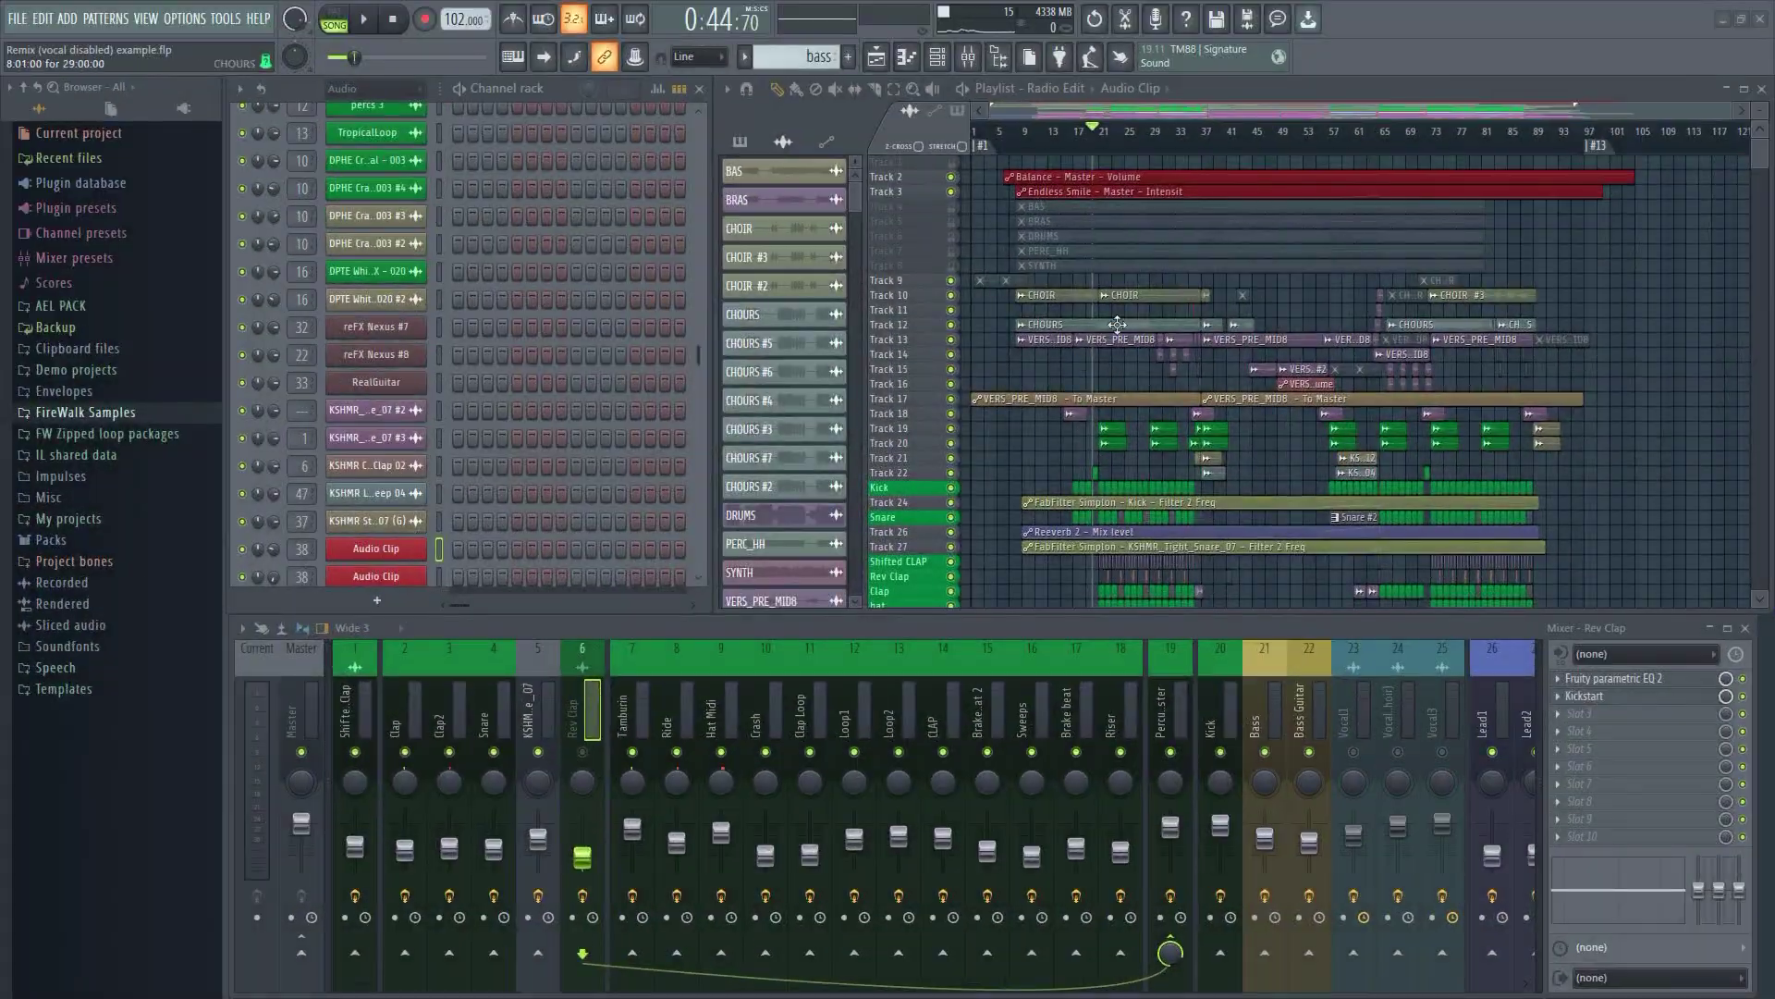
Compare Arrangement2 with Radio Edit, ending with Arrangement2 shown
left_click(1084, 95)
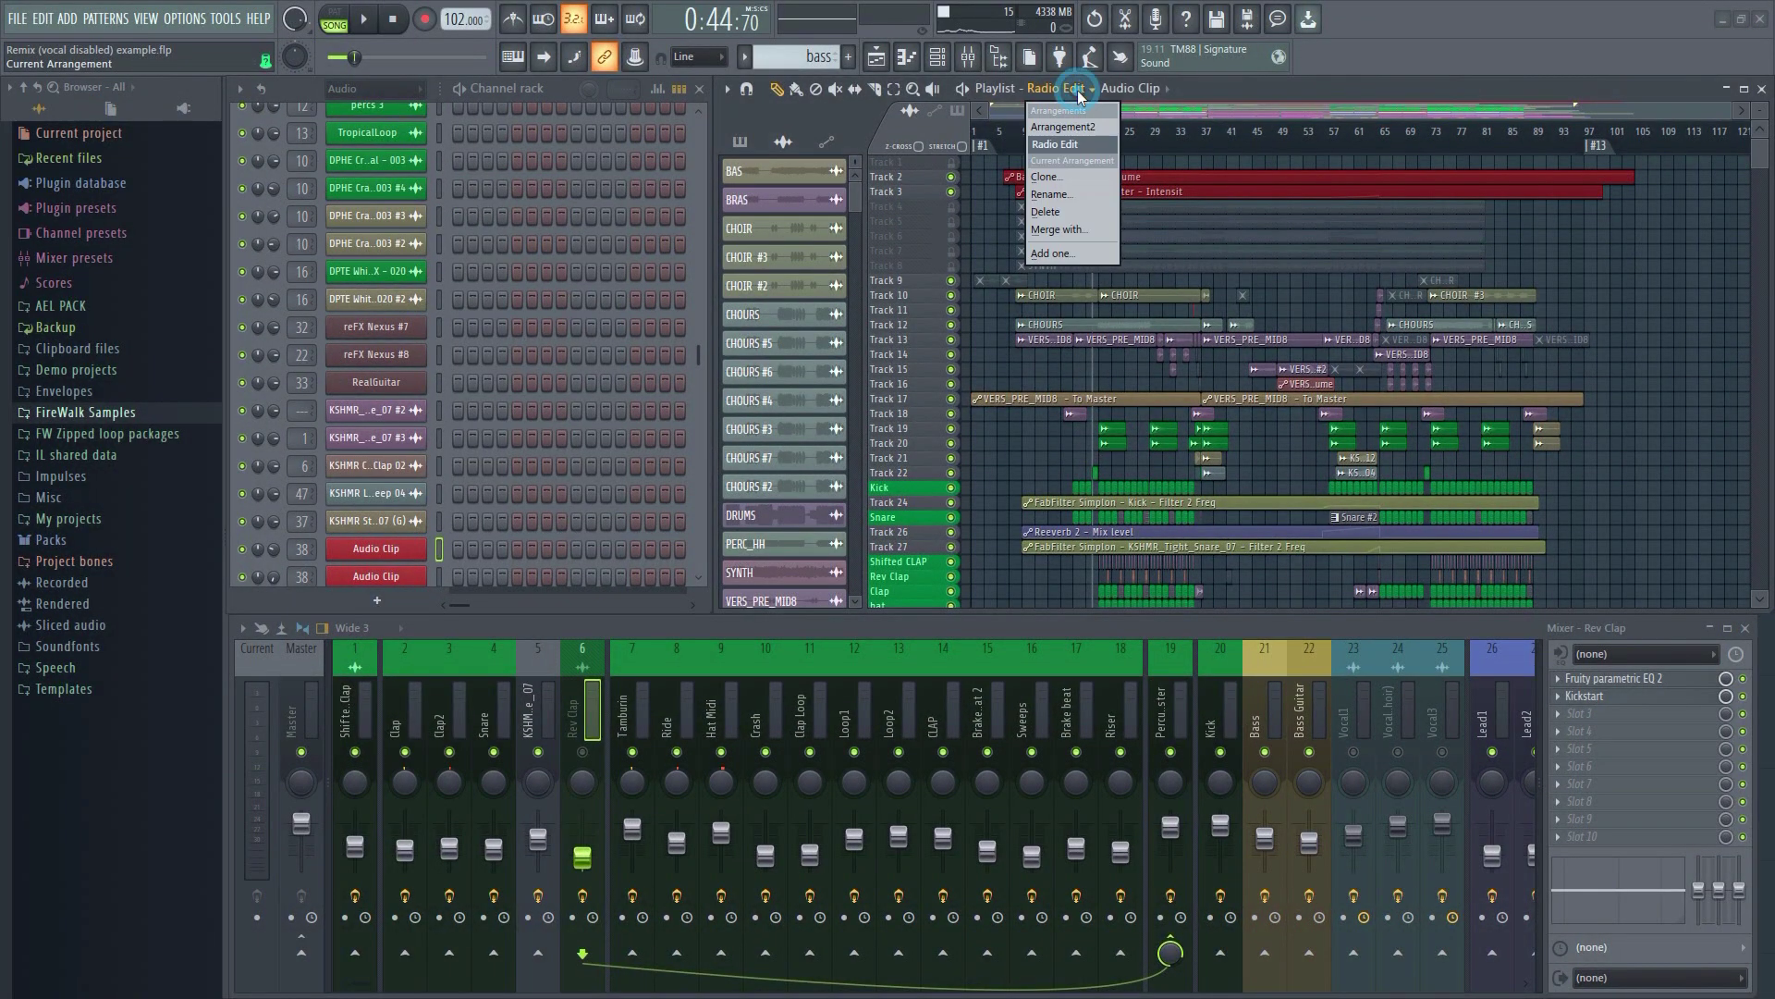
left_click(1091, 129)
left_click(1084, 96)
left_click(1084, 145)
left_click(1085, 95)
left_click(1084, 126)
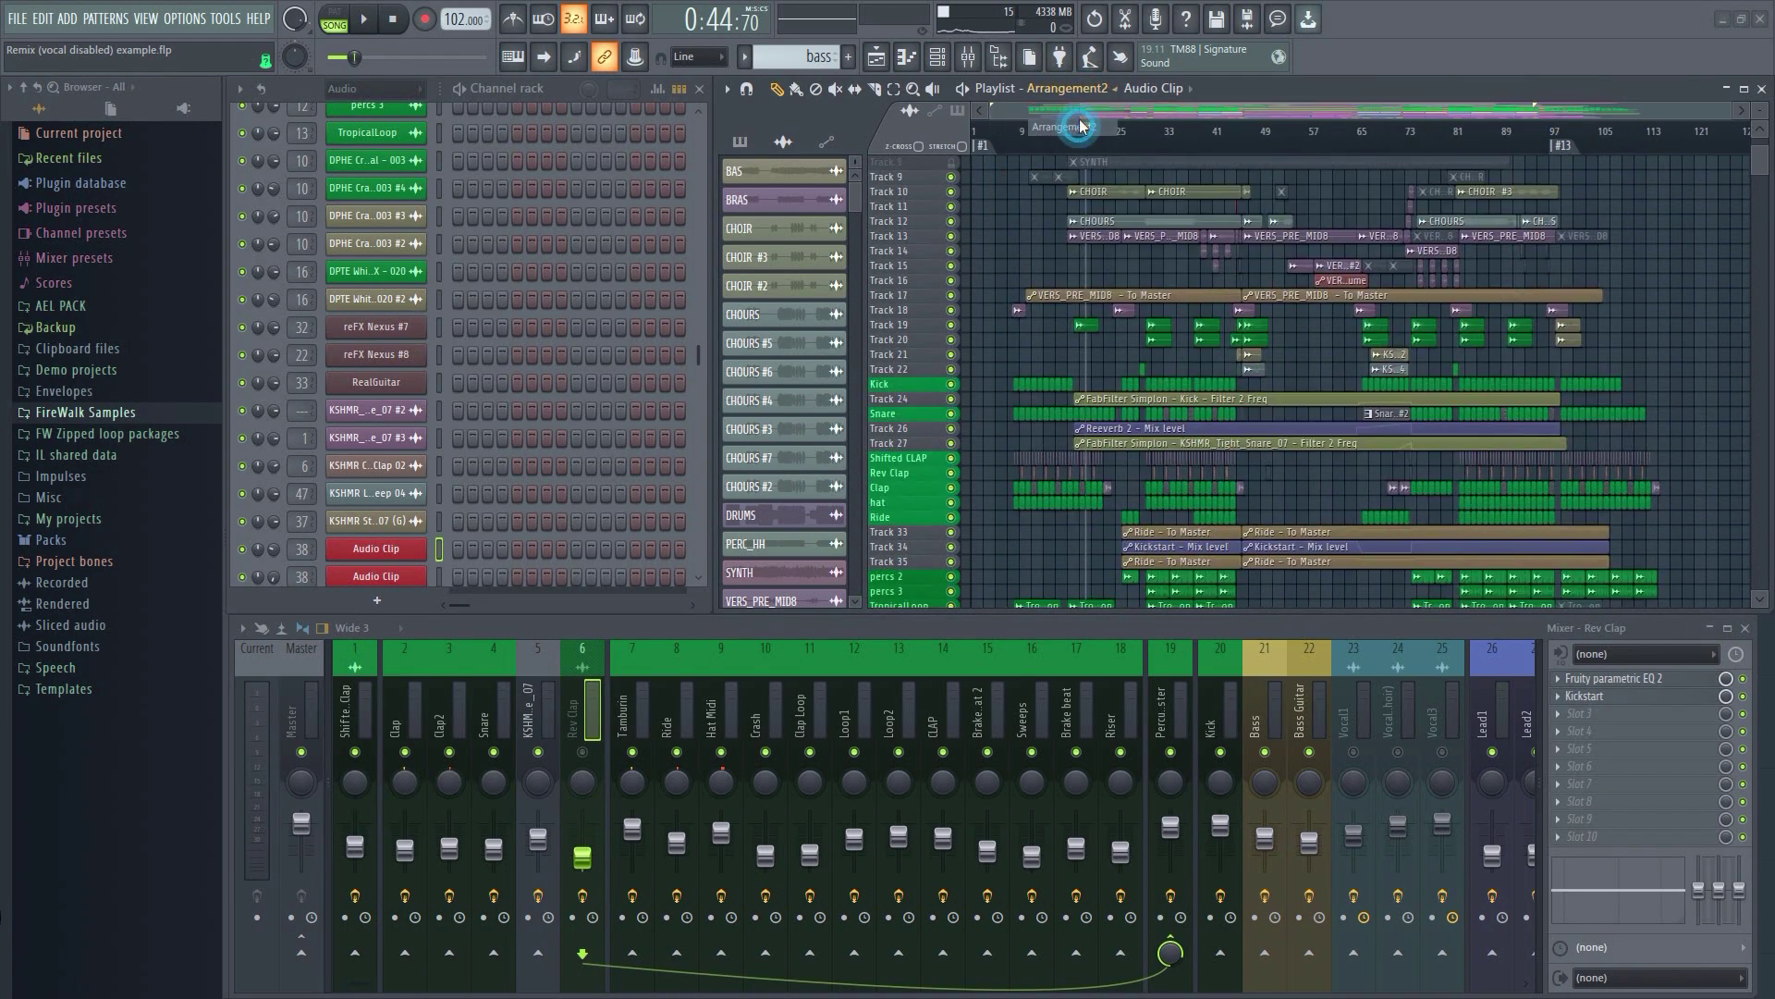
Rename Arrangement2 to 'Extended Mix'
left_click(1080, 92)
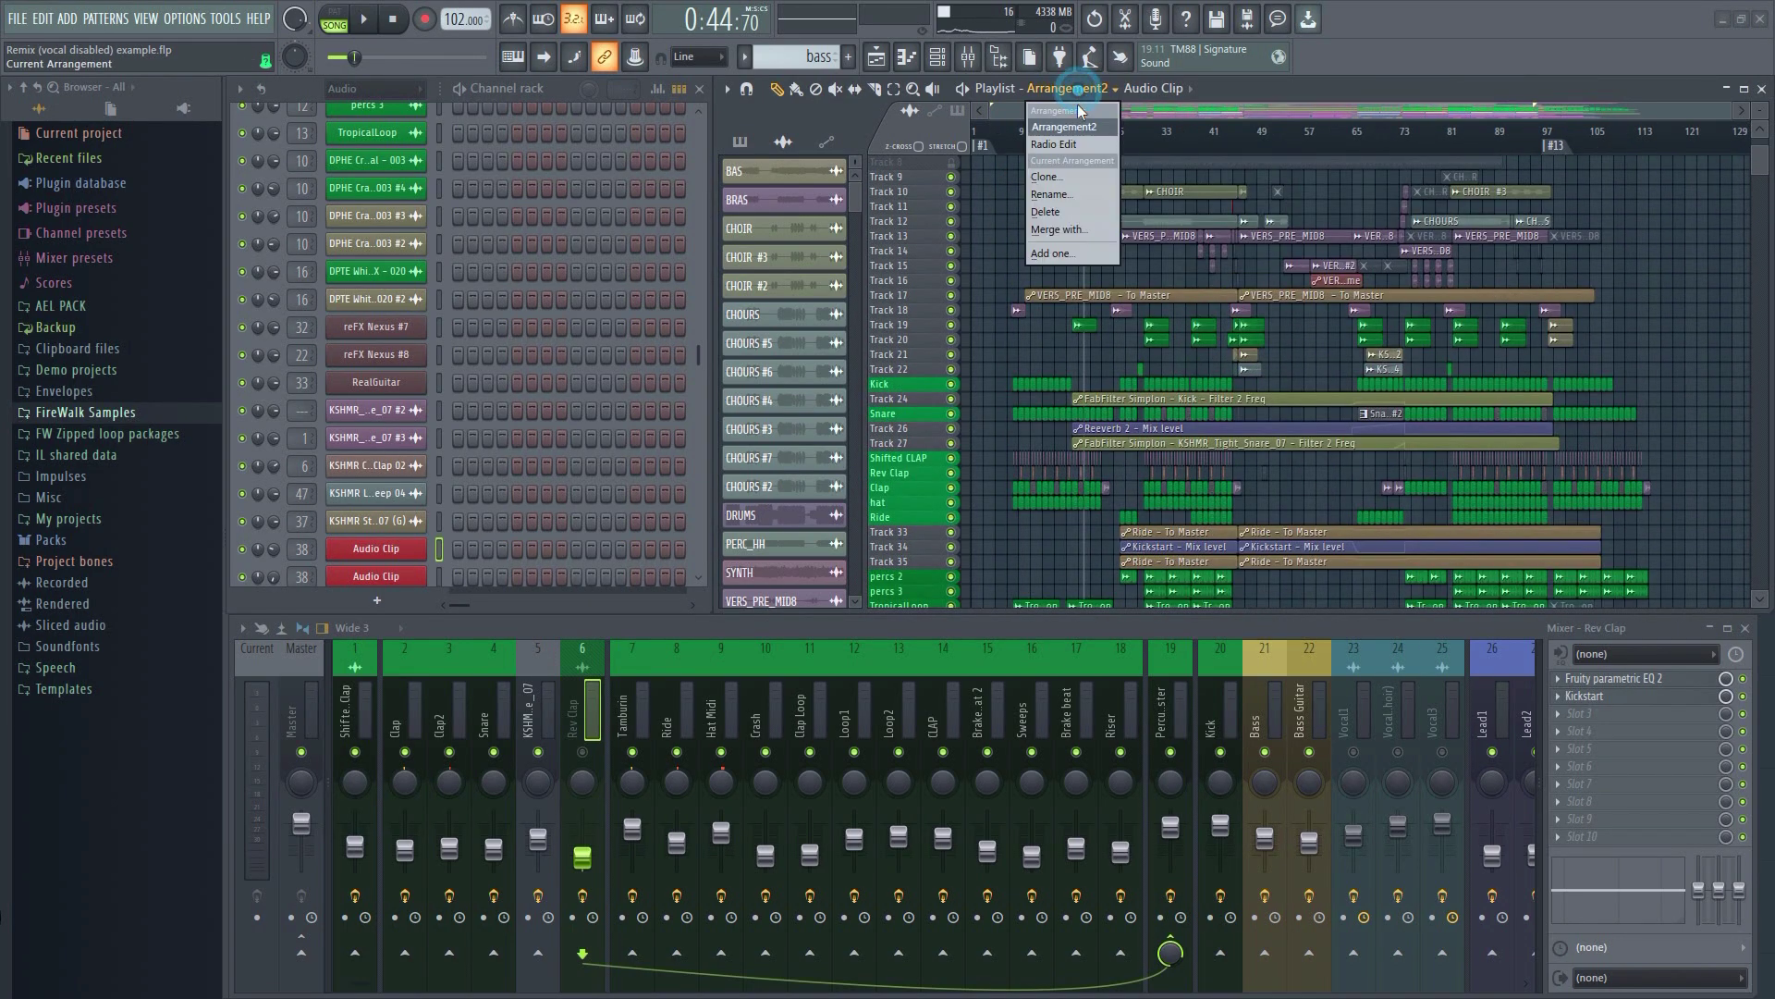
left_click(1079, 193)
type("Extended Mix")
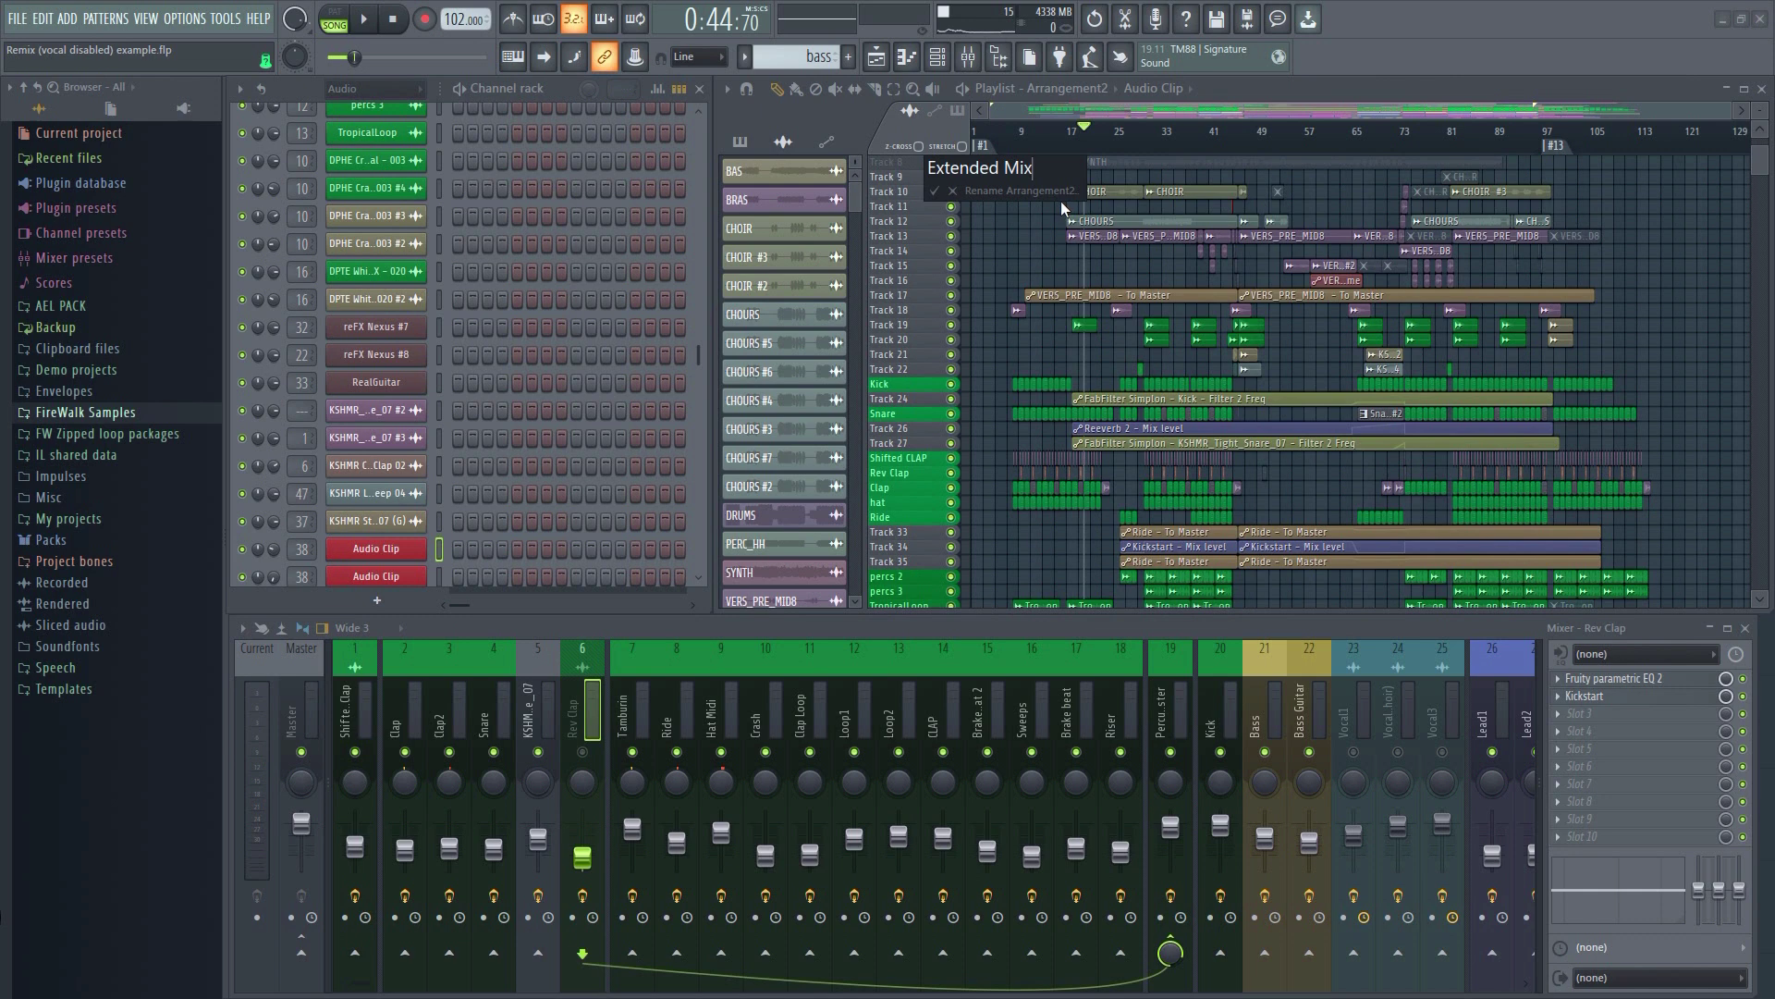
key("Return")
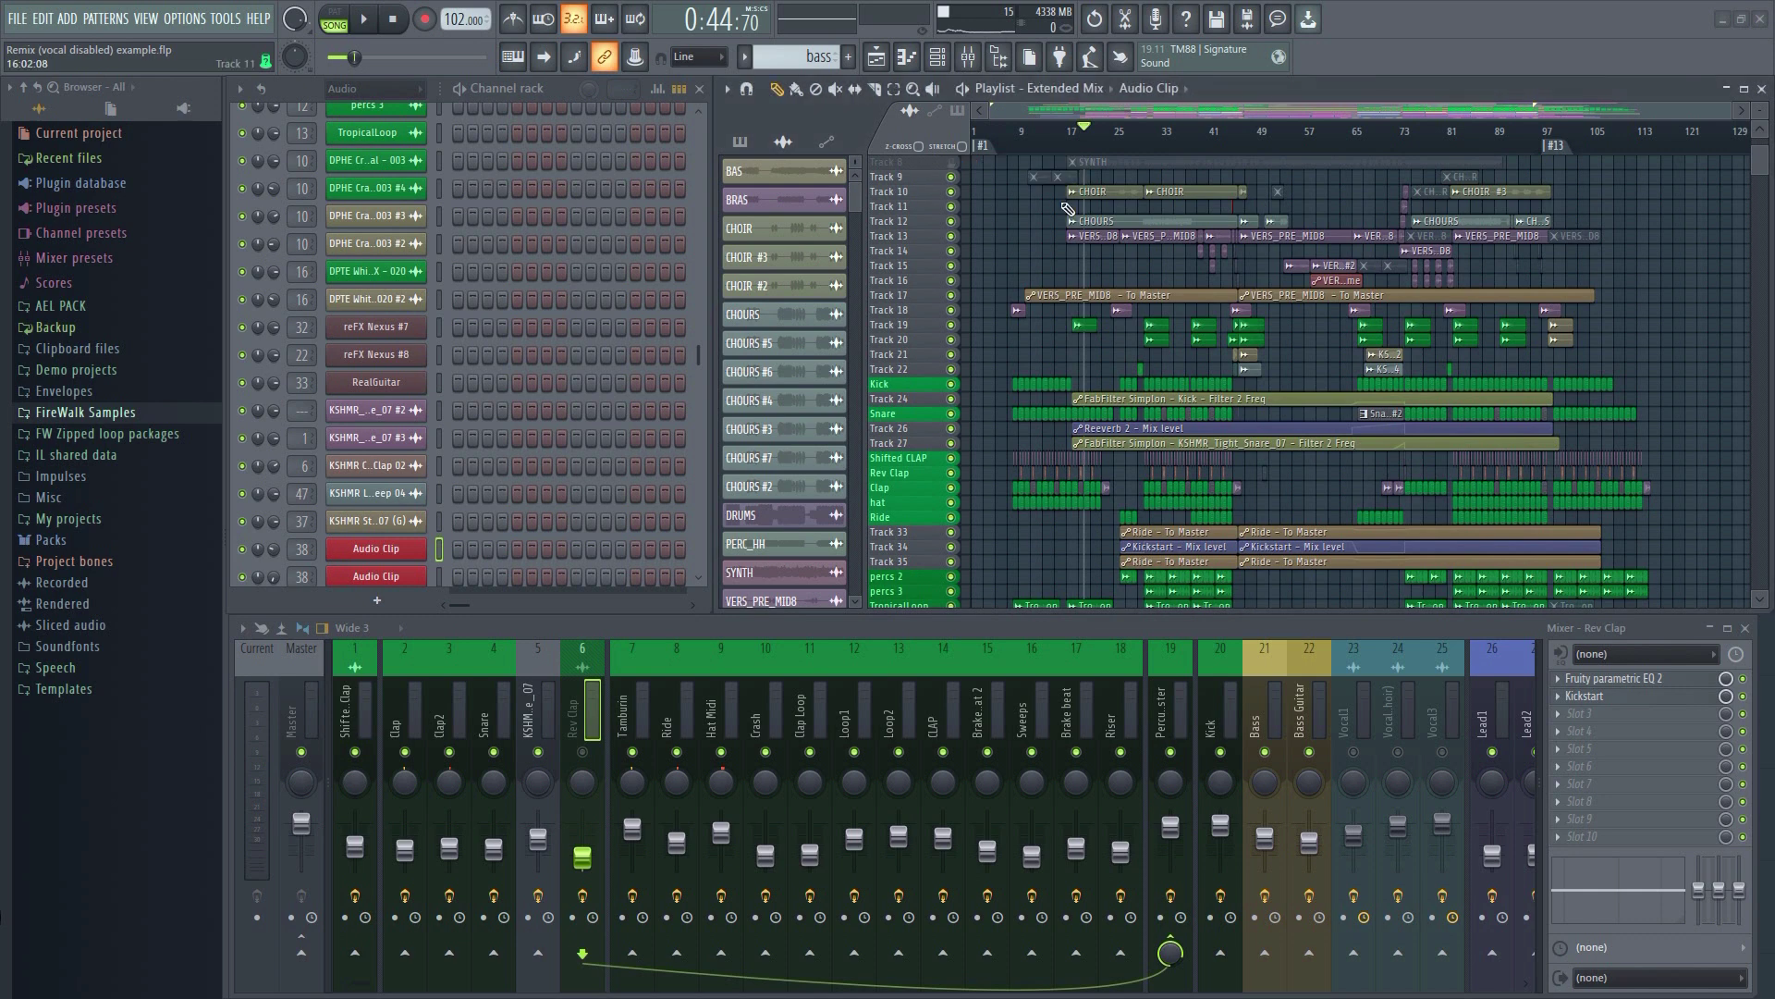
left_click(1100, 88)
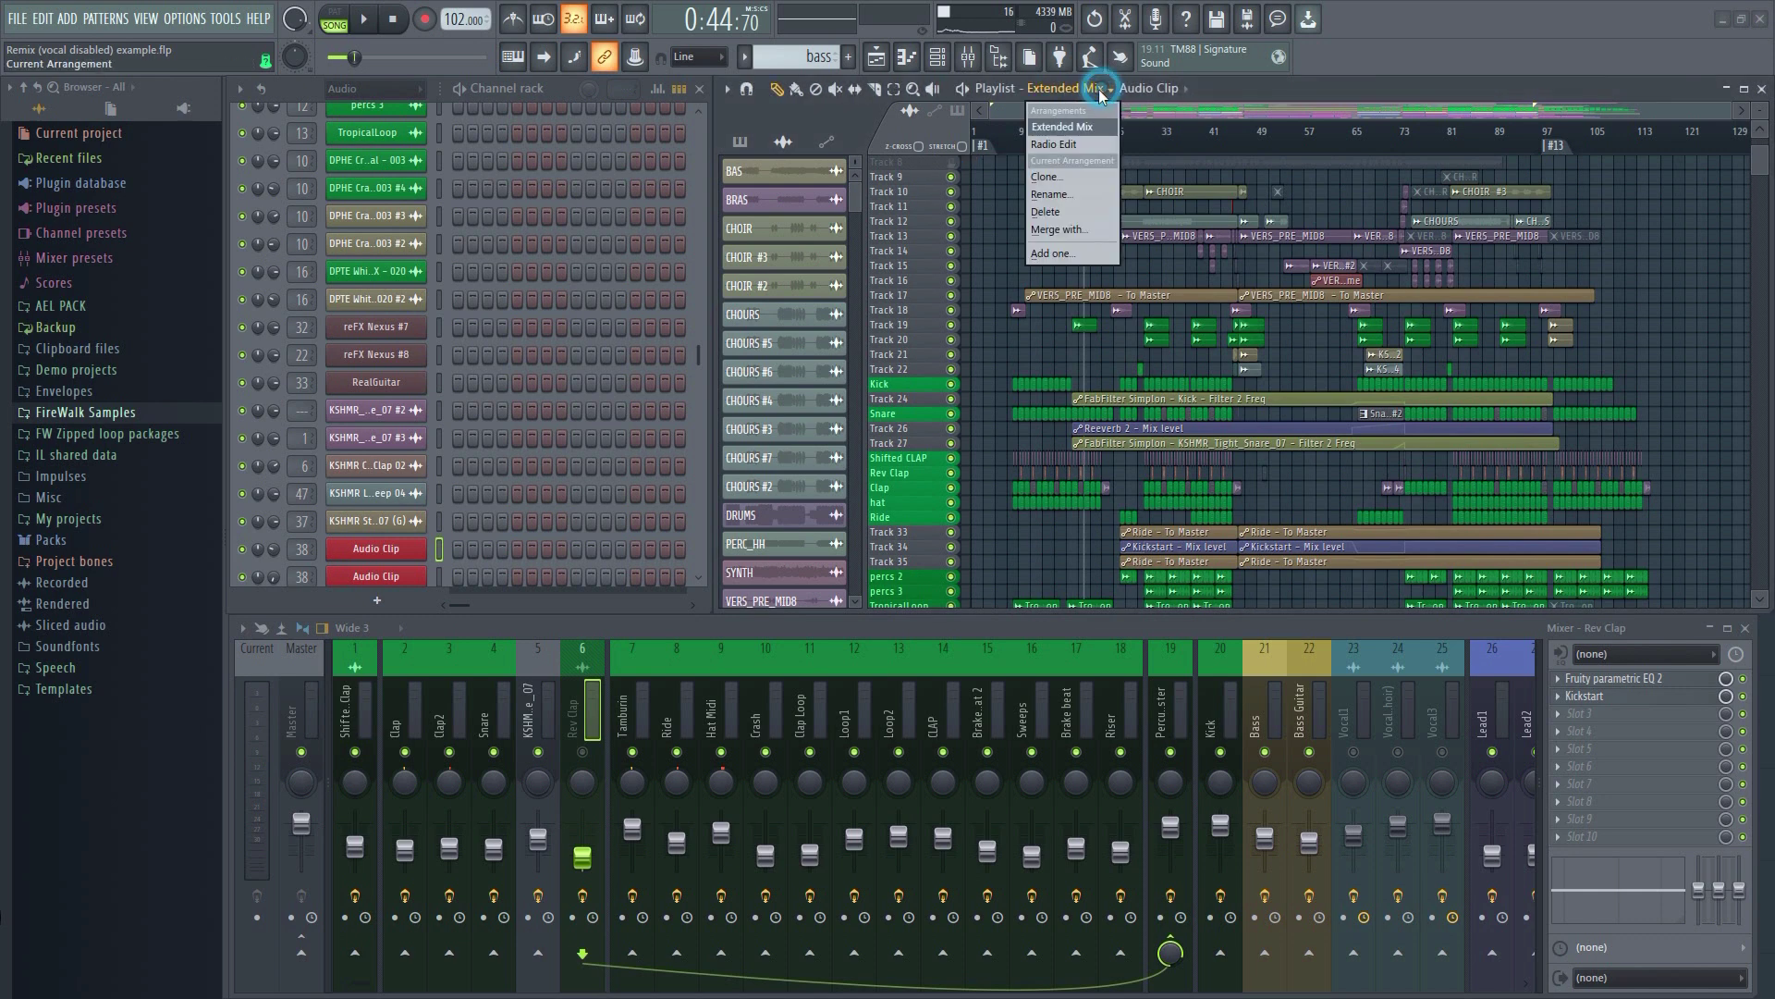
Play the Radio Edit arrangement from just past bar 9, then stop playback
left_click(1078, 145)
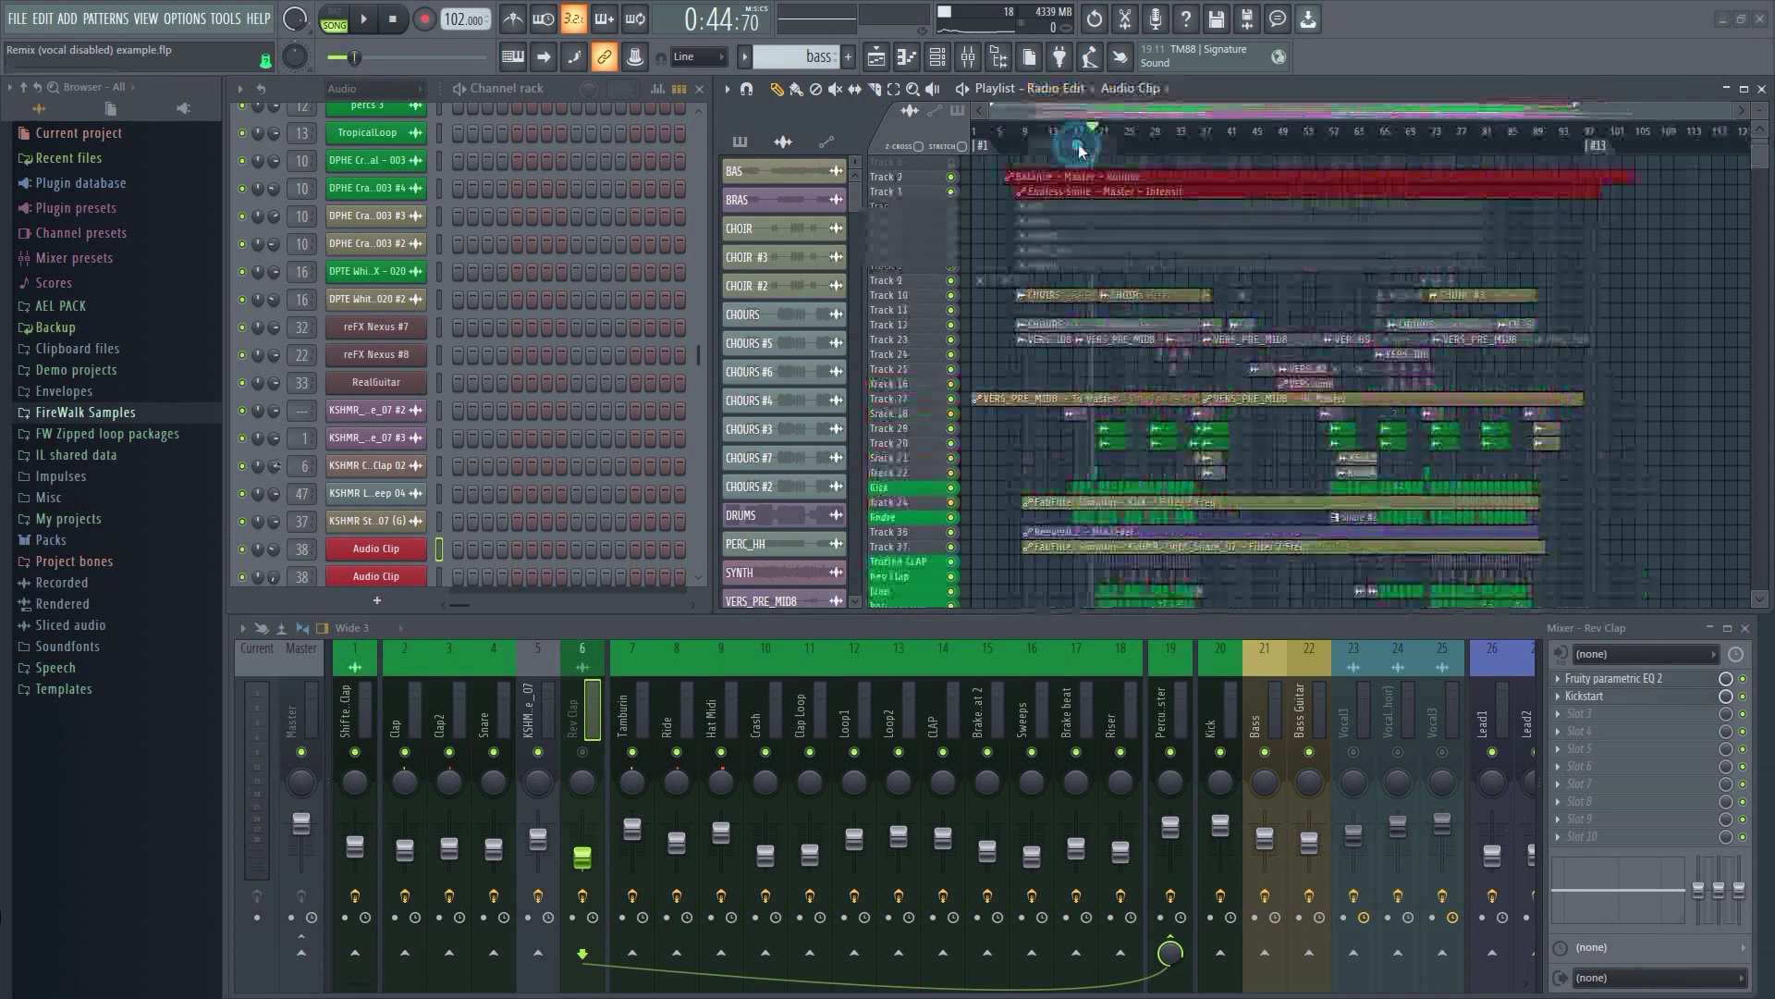
left_click(1022, 132)
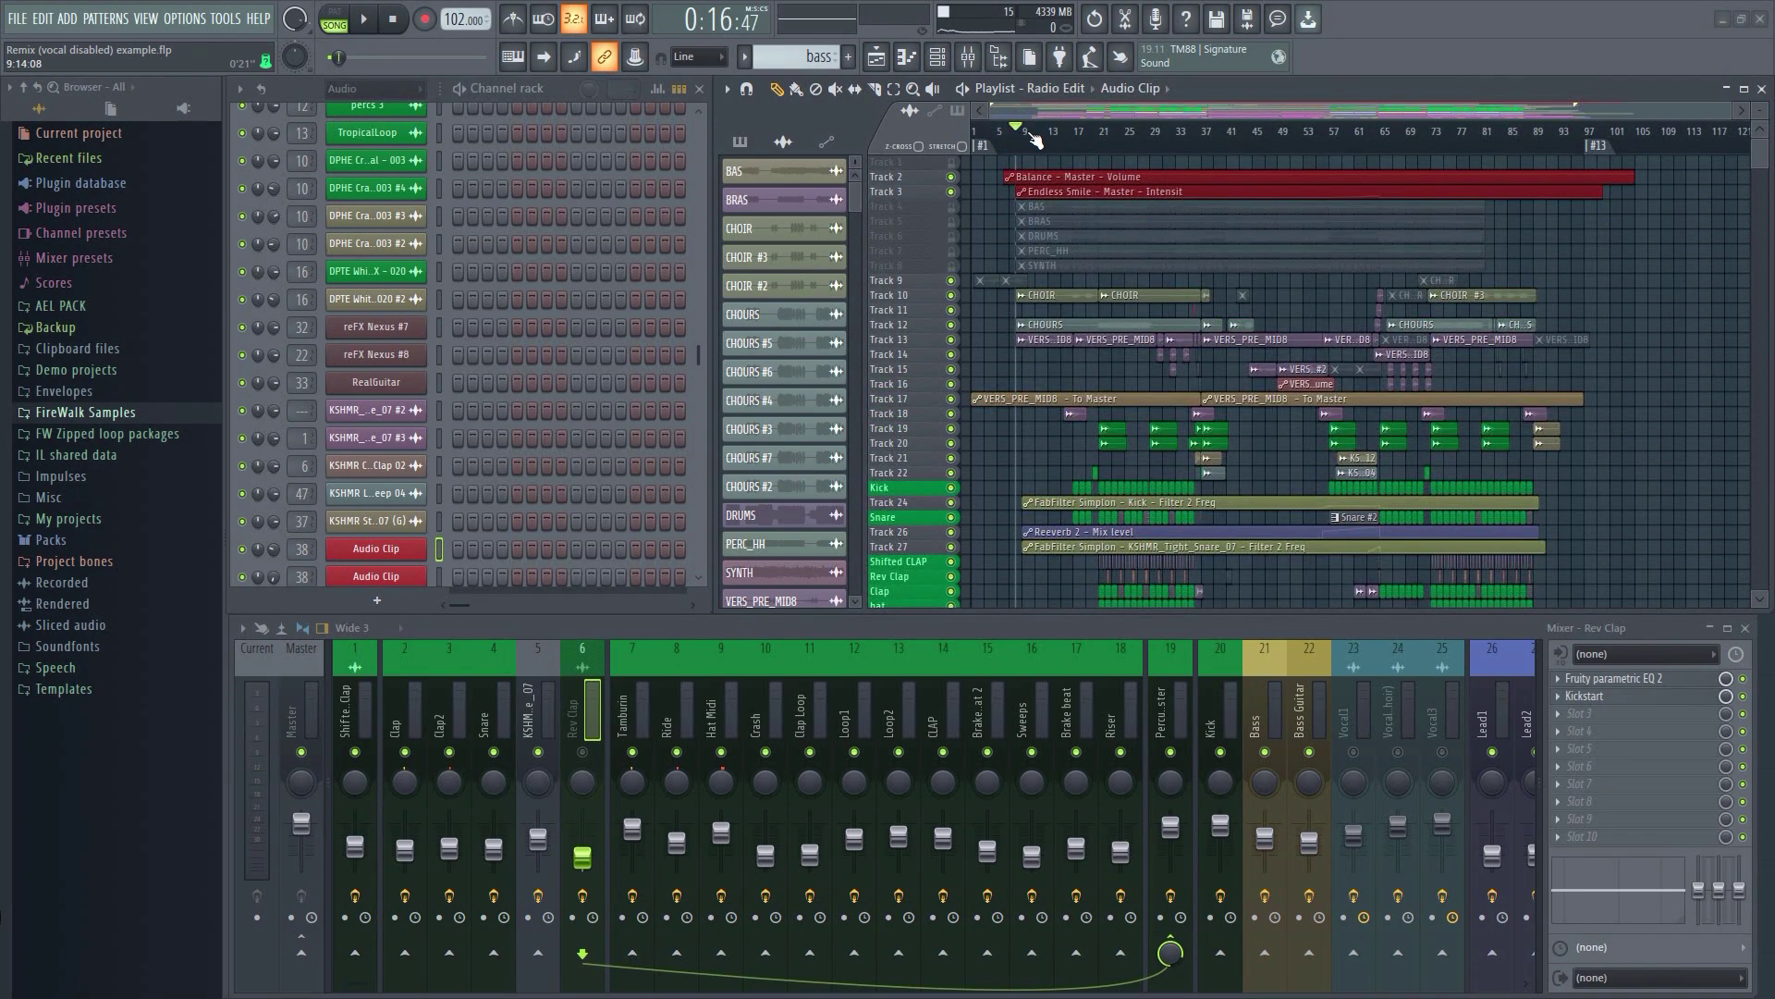
left_click(1026, 131)
key("space")
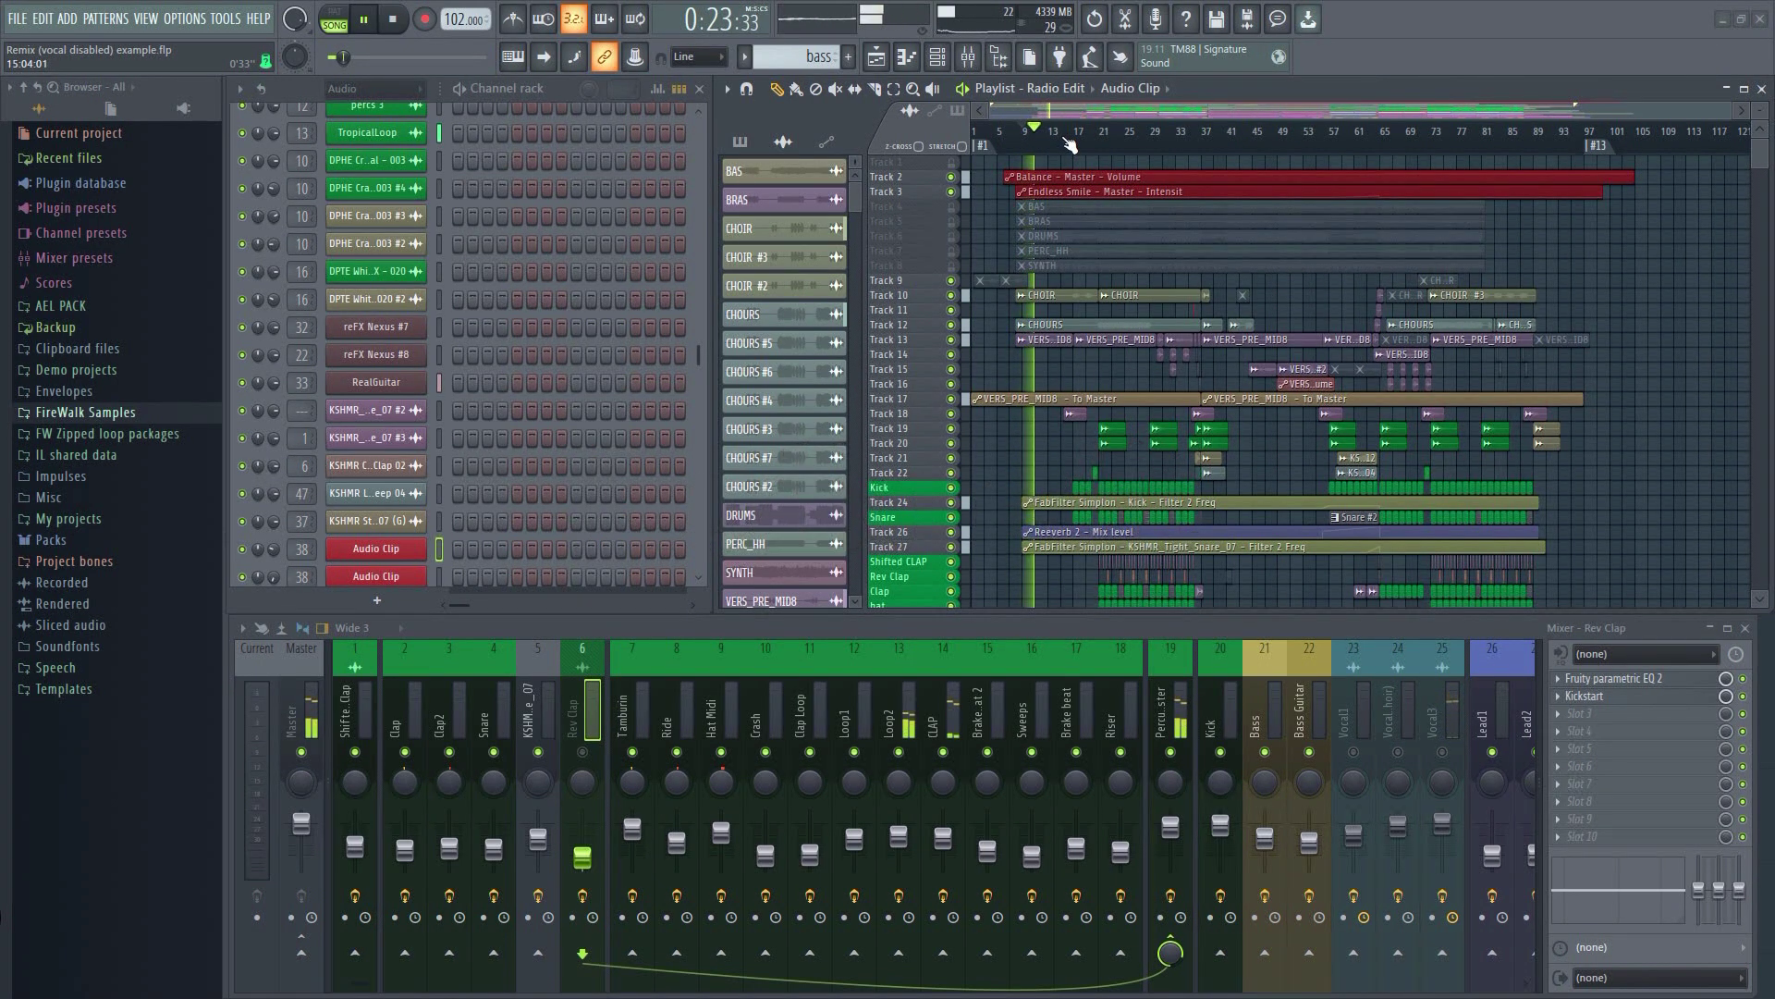
key("space")
Play the Extended Mix arrangement, jumping playback to around bar 17
left_click(1077, 88)
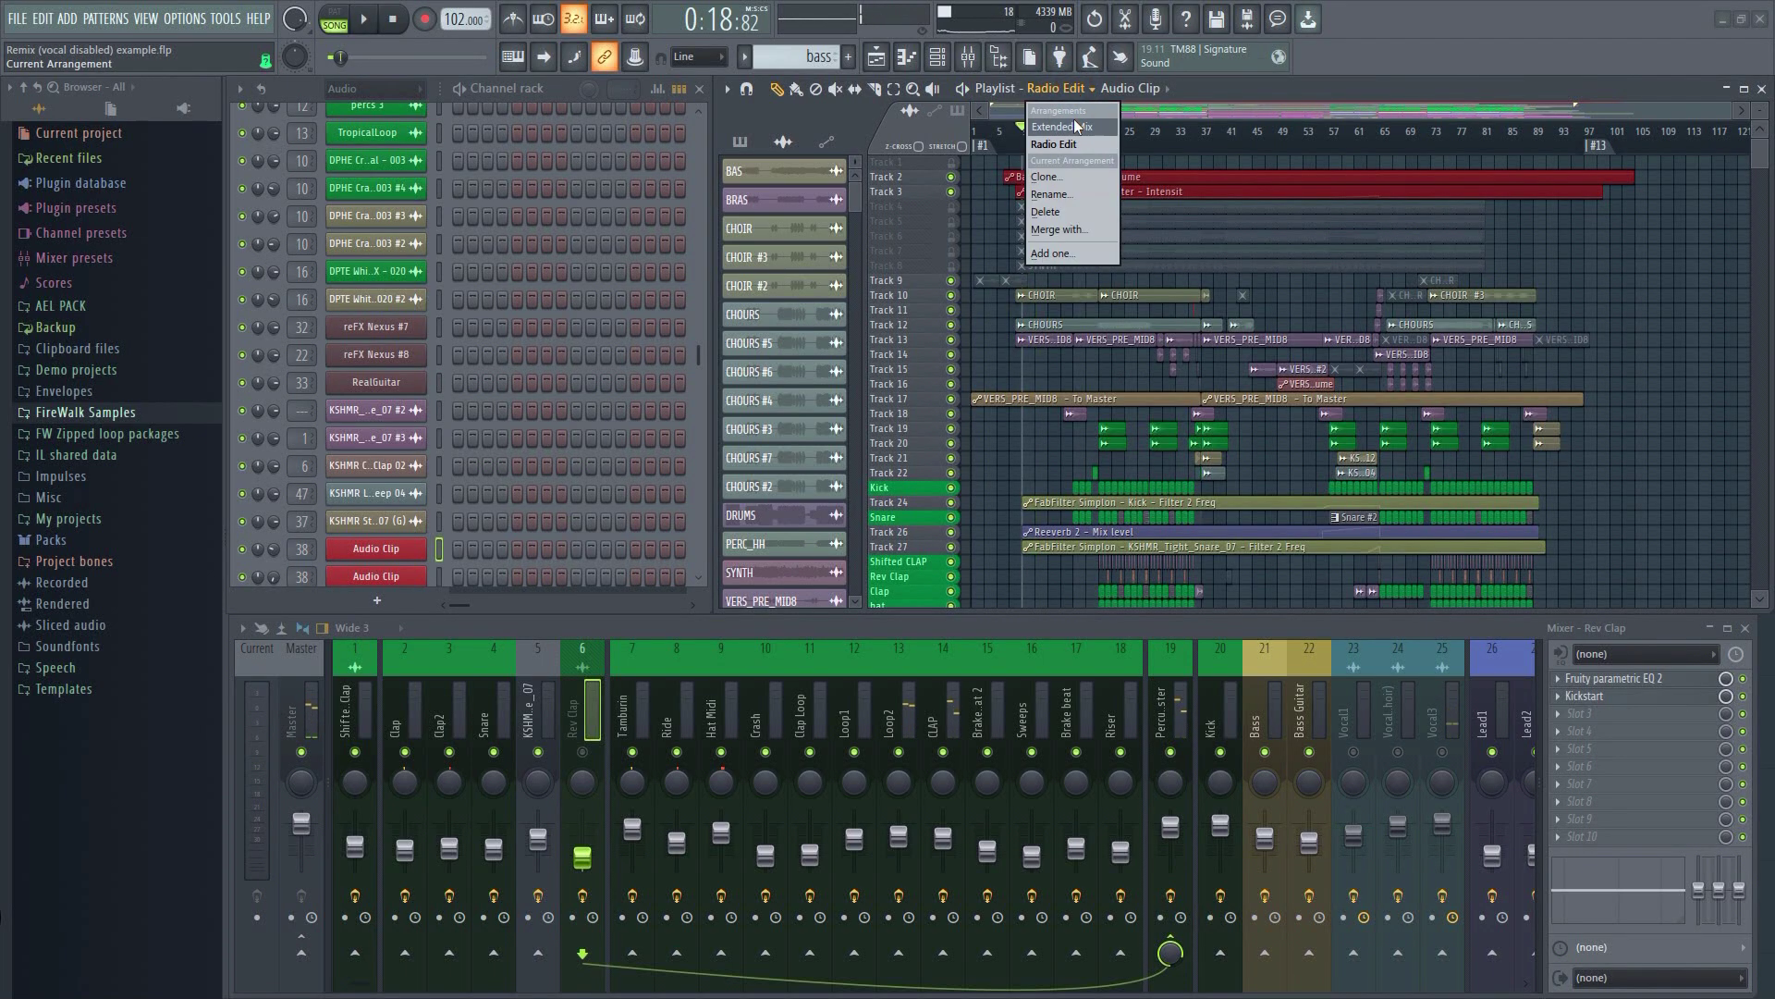
left_click(1062, 126)
key("space")
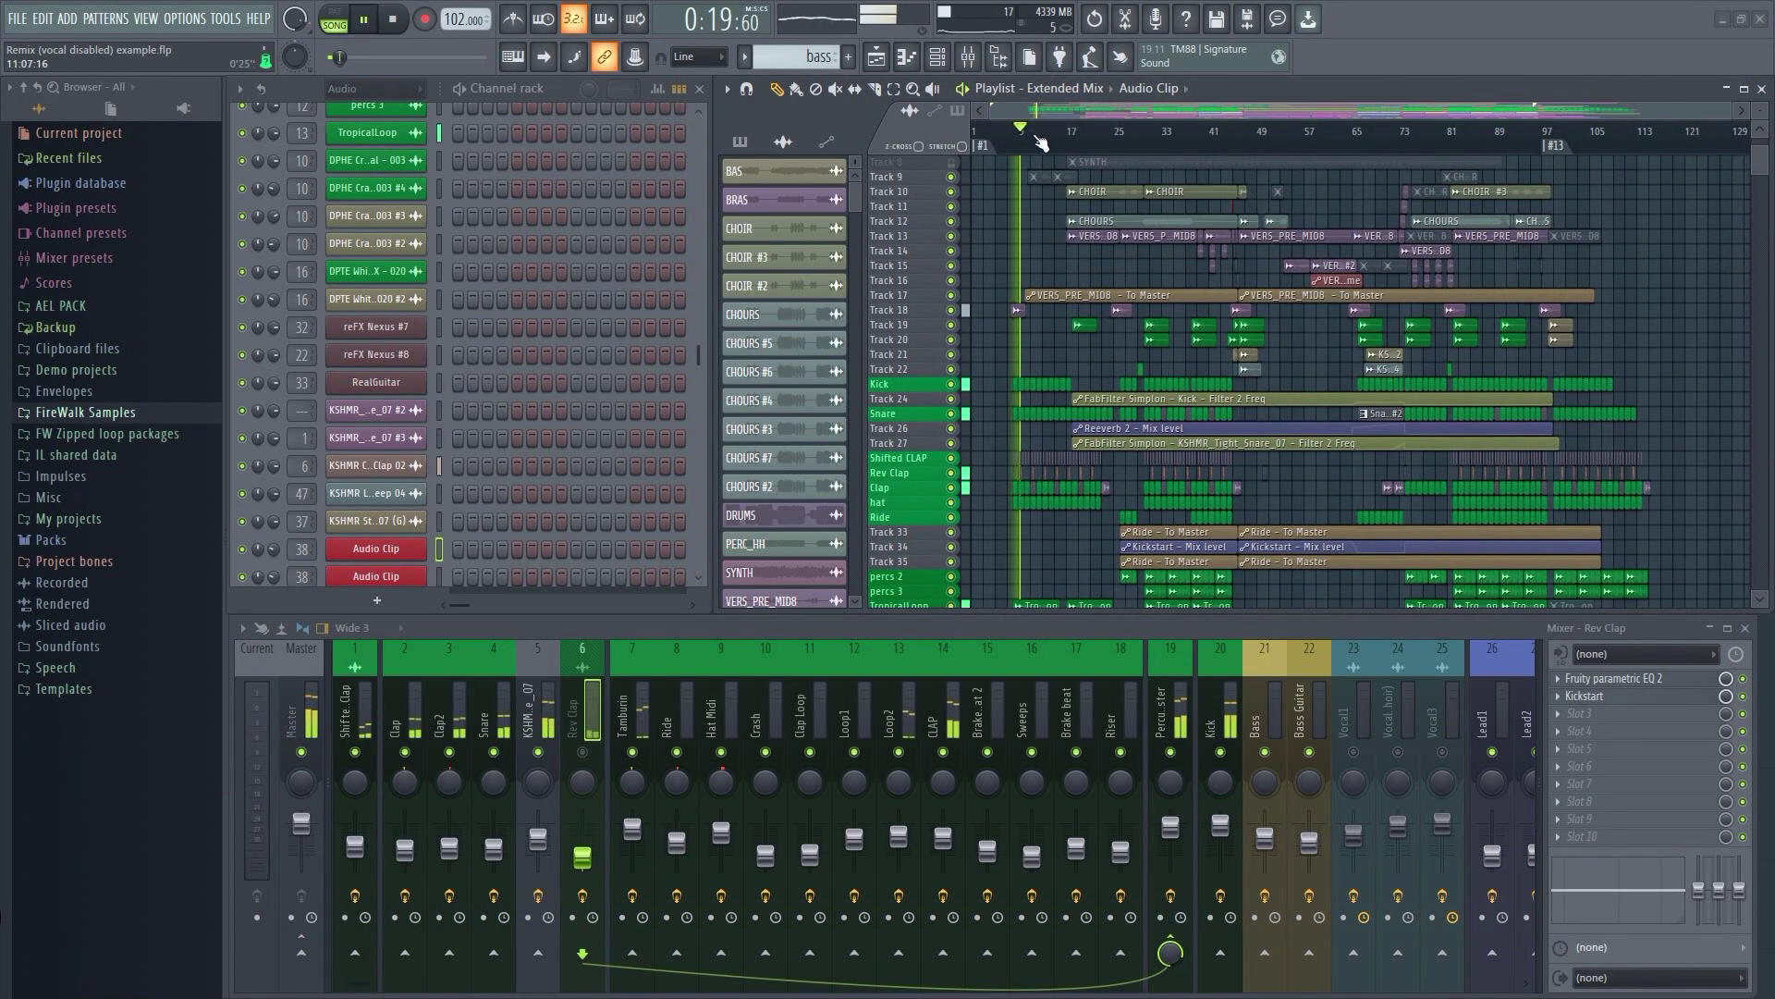
left_click(1084, 134)
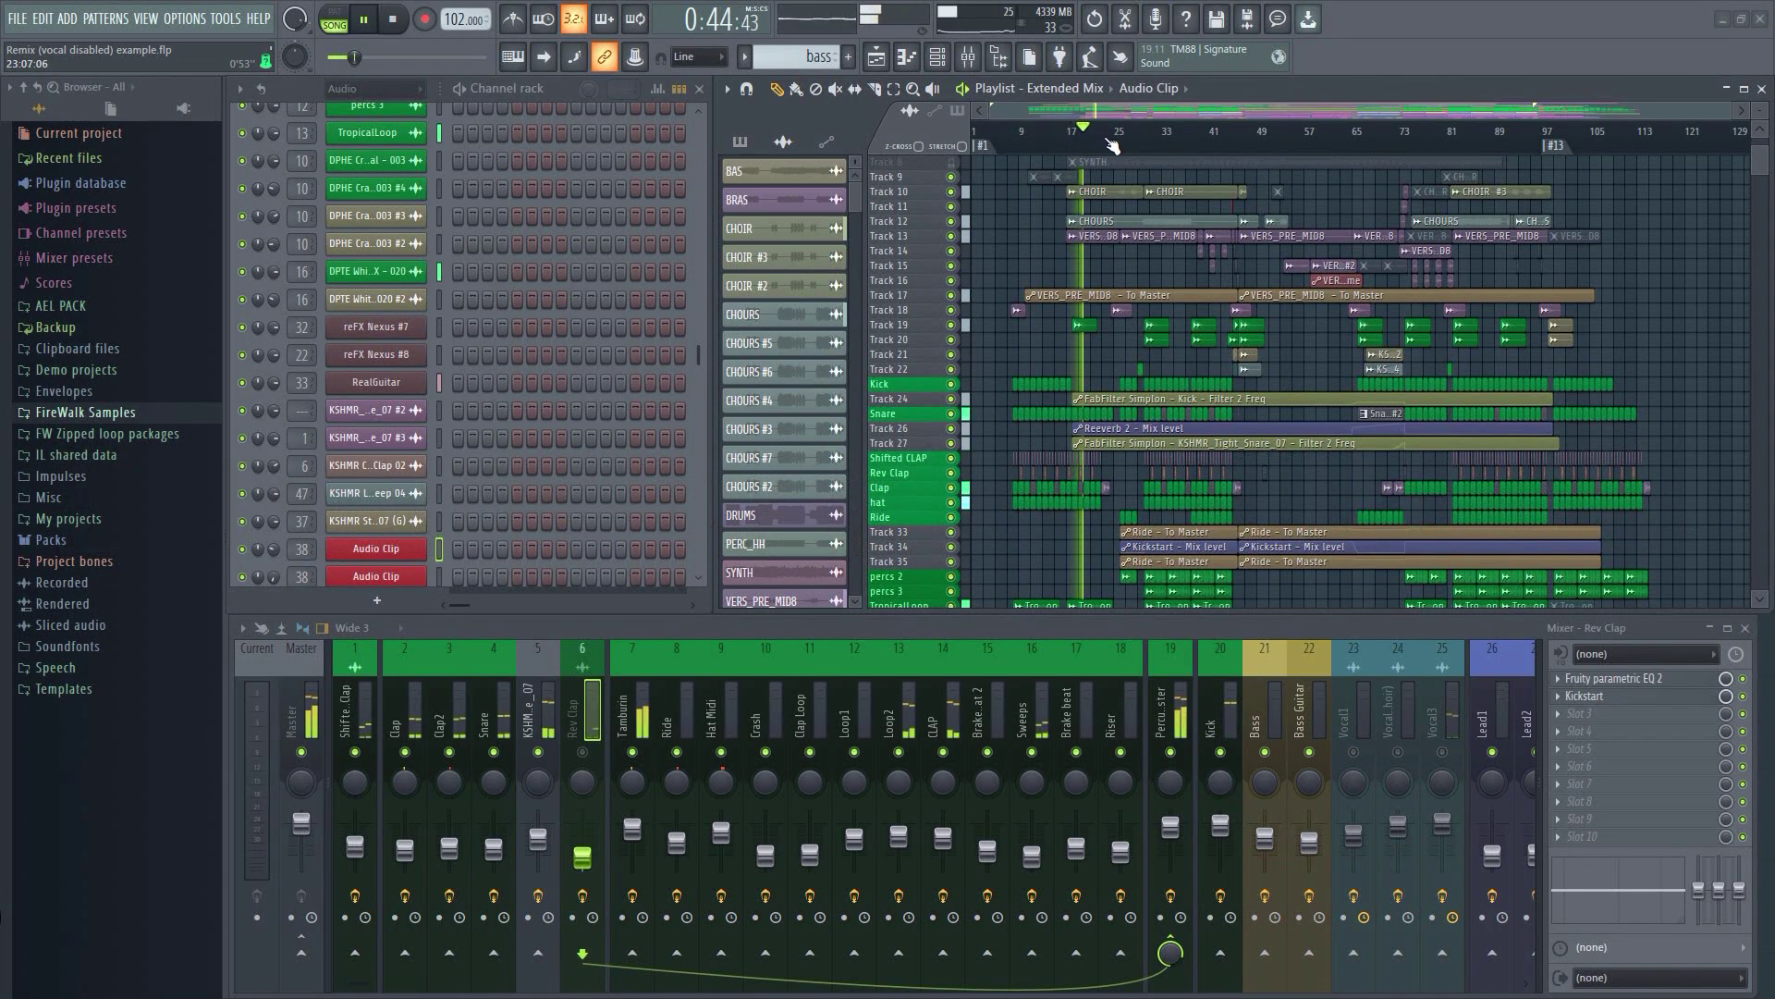
Stop the Extended Mix playback at about 0:42 and show the Playlist's arrangements list
key("space")
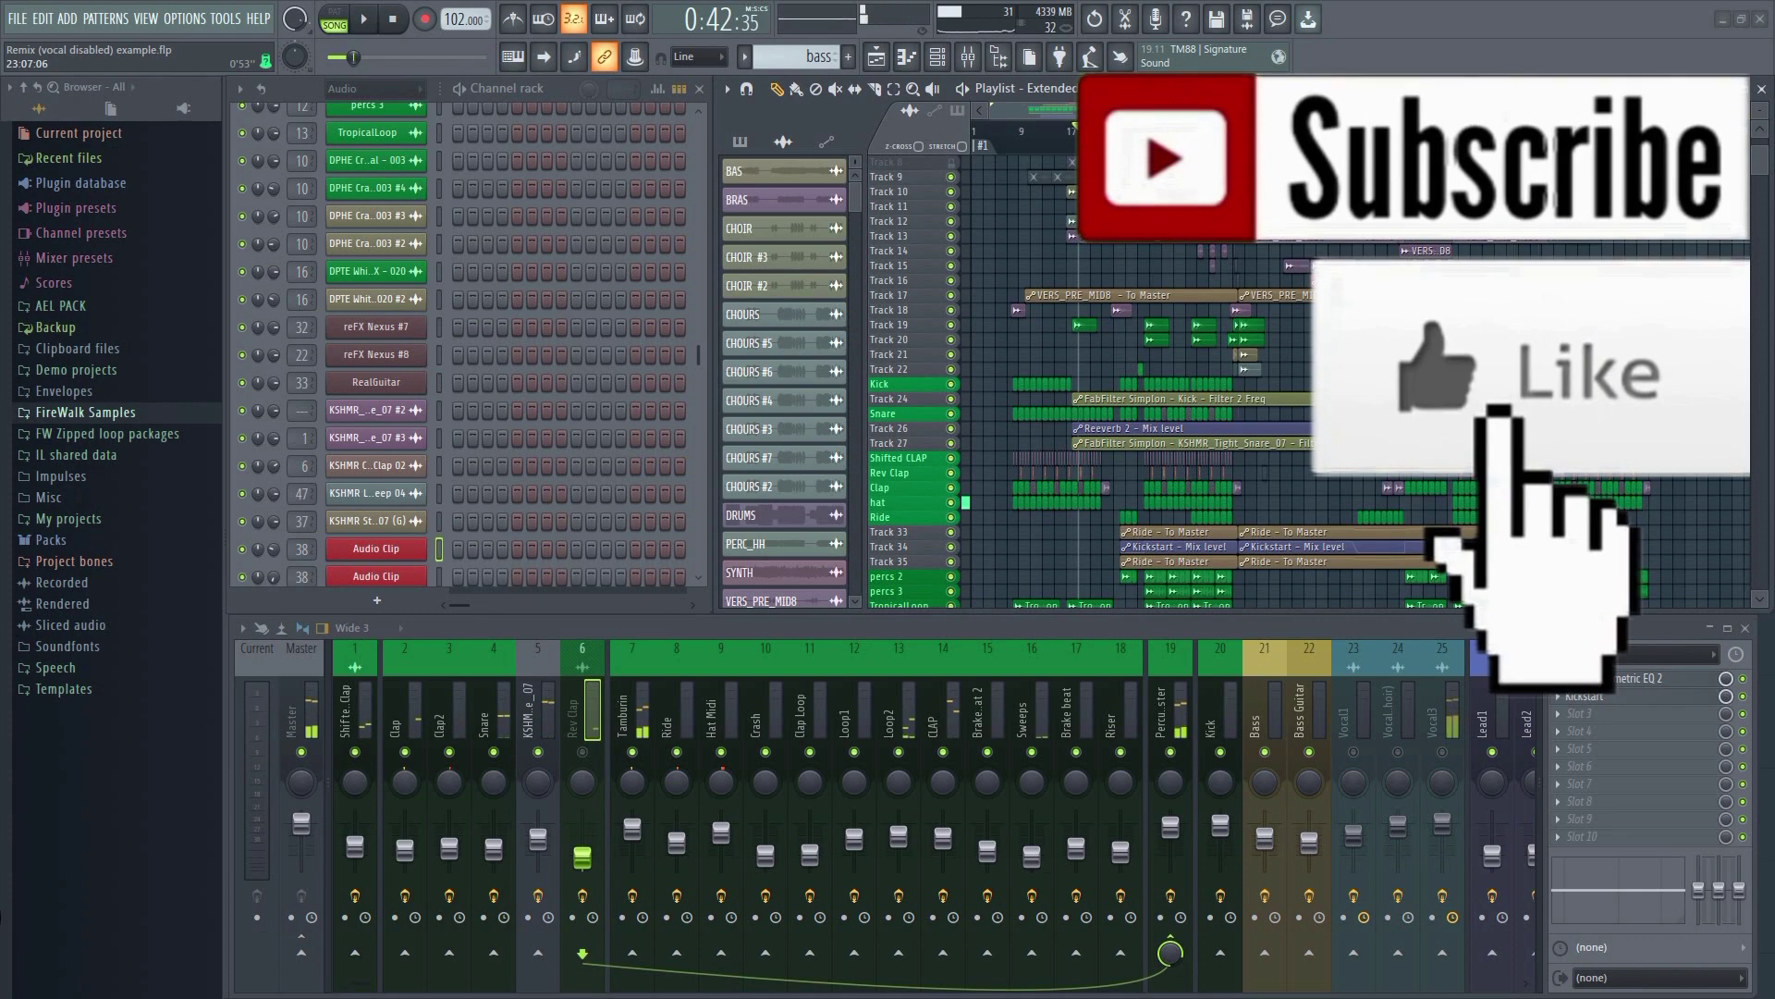
left_click(1045, 90)
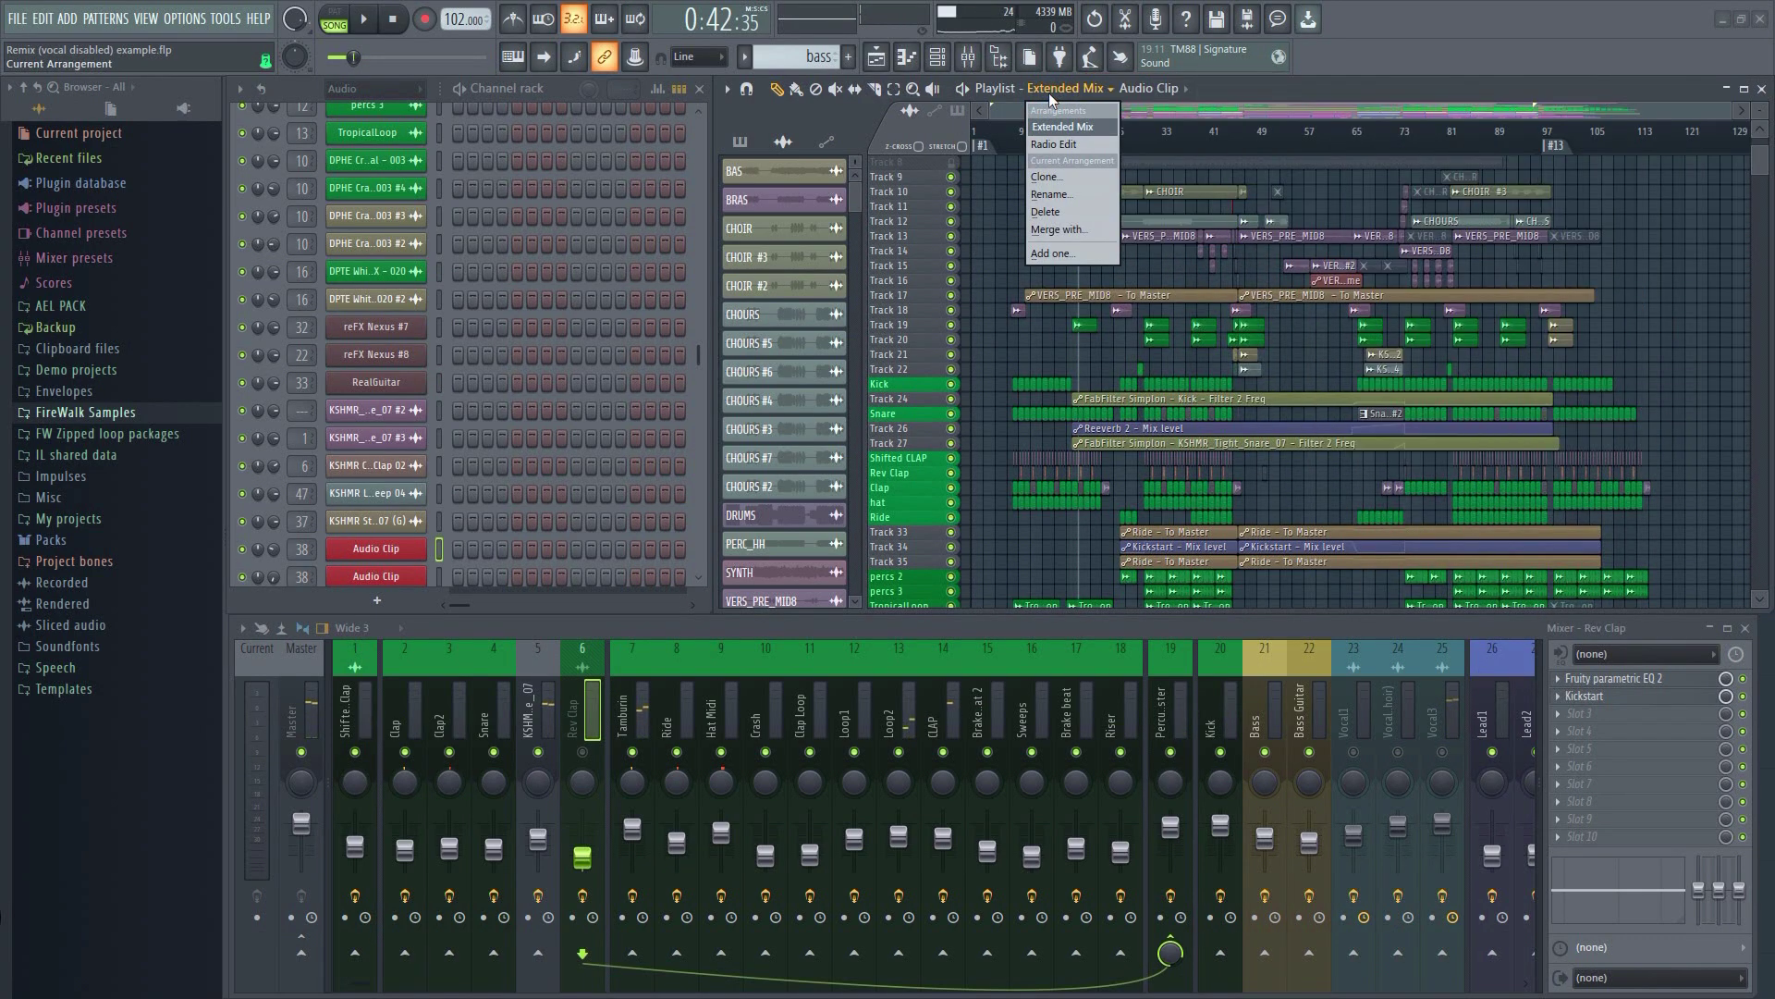